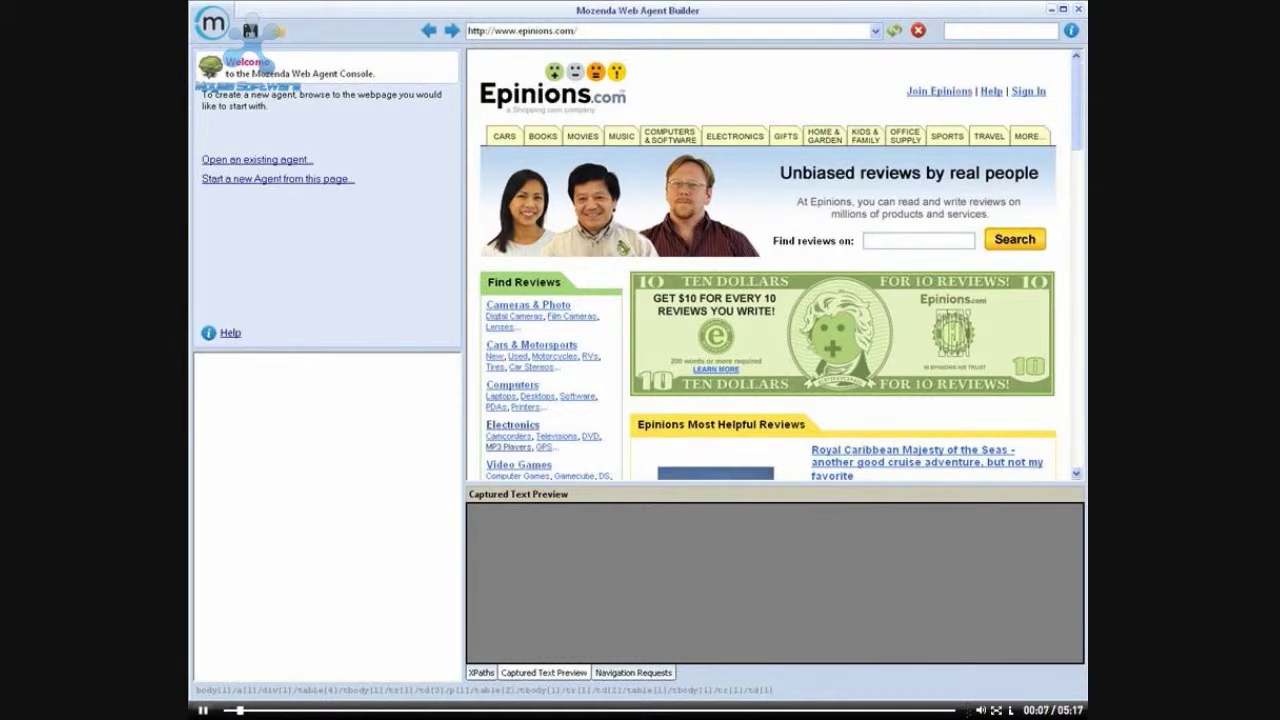
Step: Start a new agent from Epinions MP3 and Digital Media Players filtered to above $190 and at least 60 GB
left_click(510, 447)
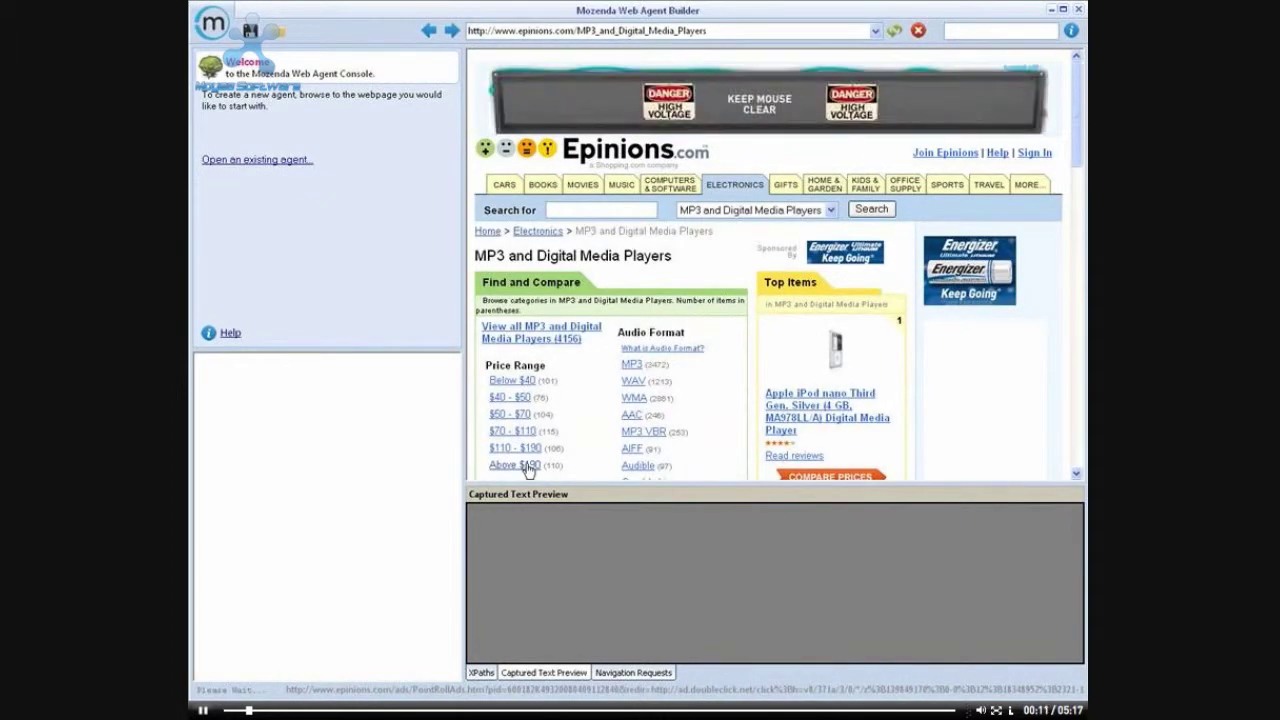
left_click(527, 466)
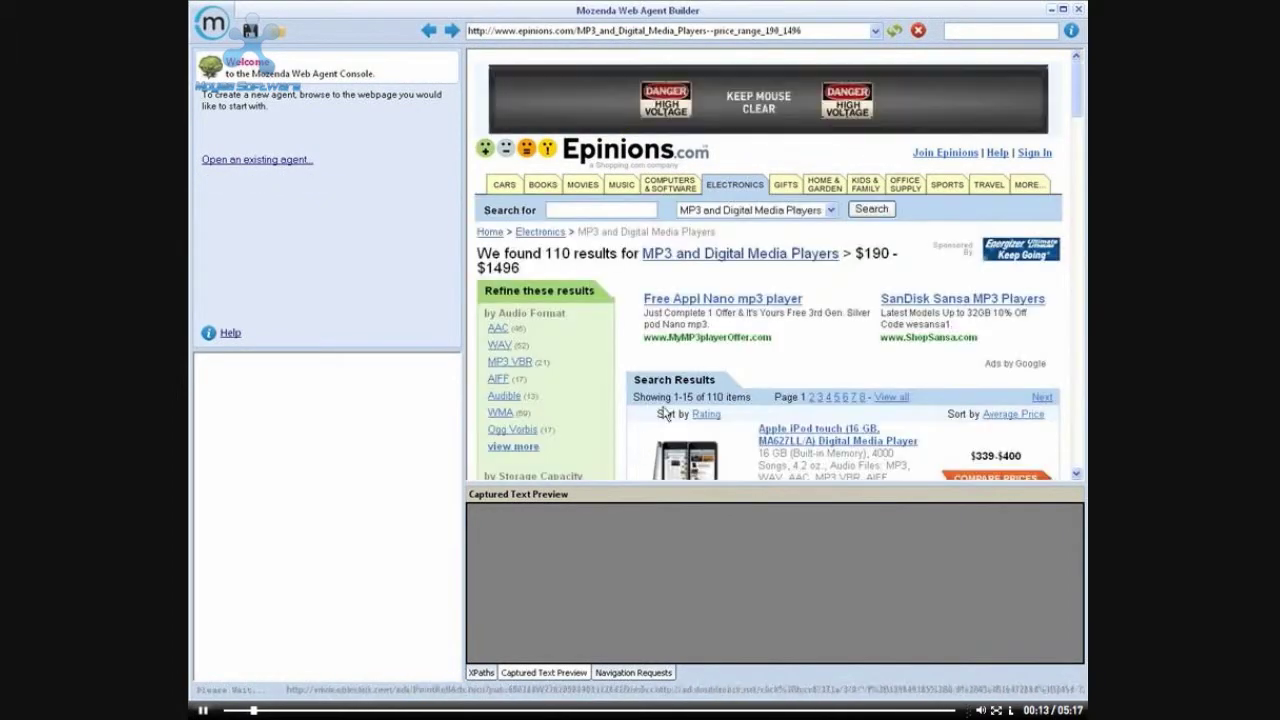
left_click_drag(1072, 98, 1072, 118)
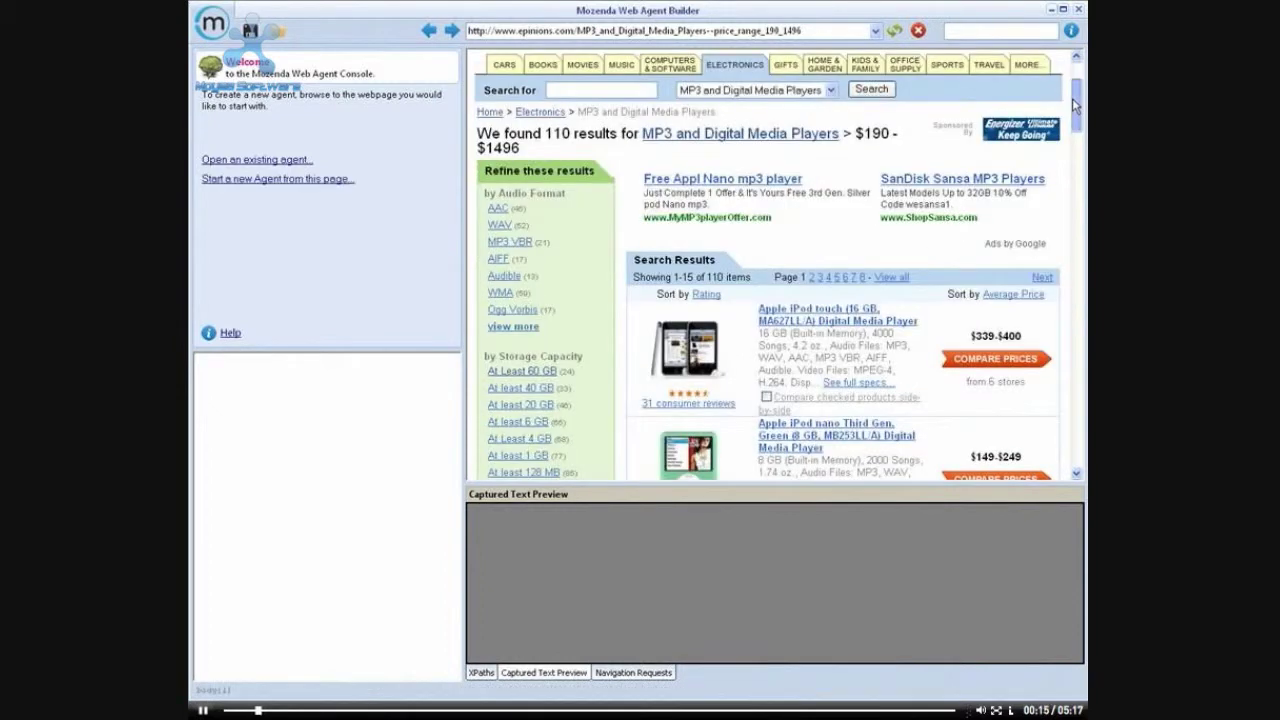
left_click(556, 371)
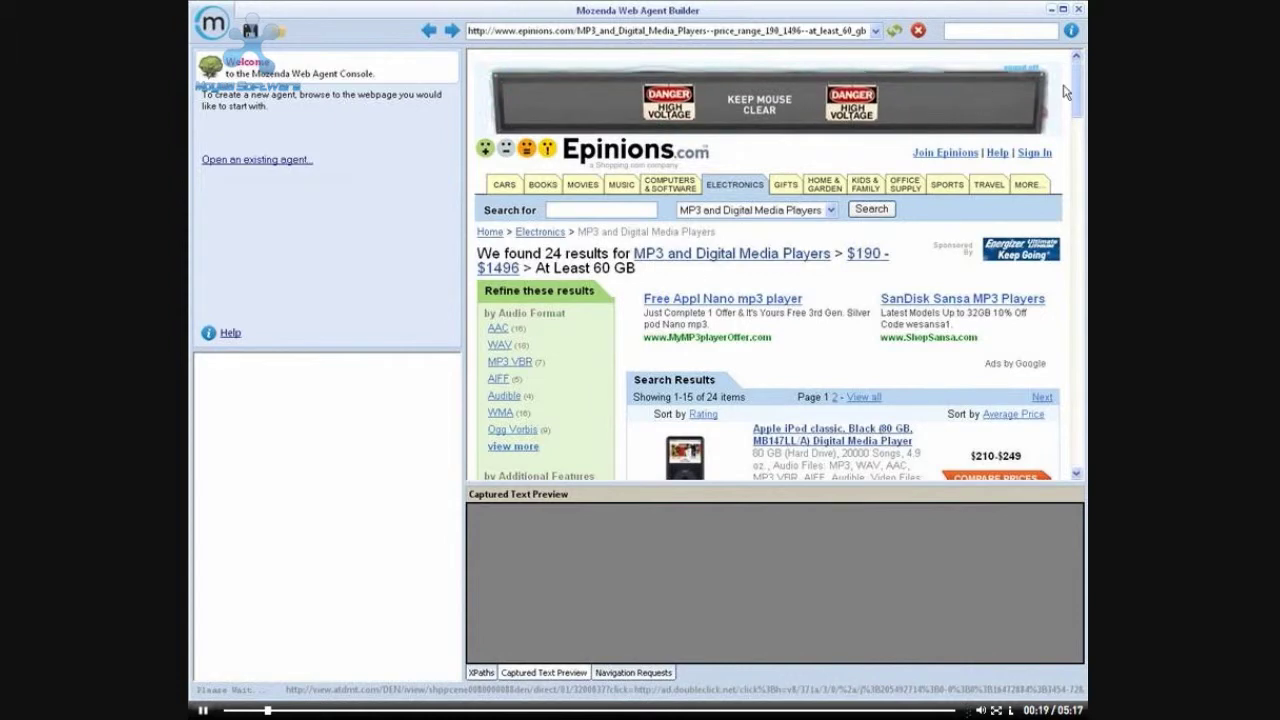
scroll(1065, 92, "down", 2)
left_click(323, 180)
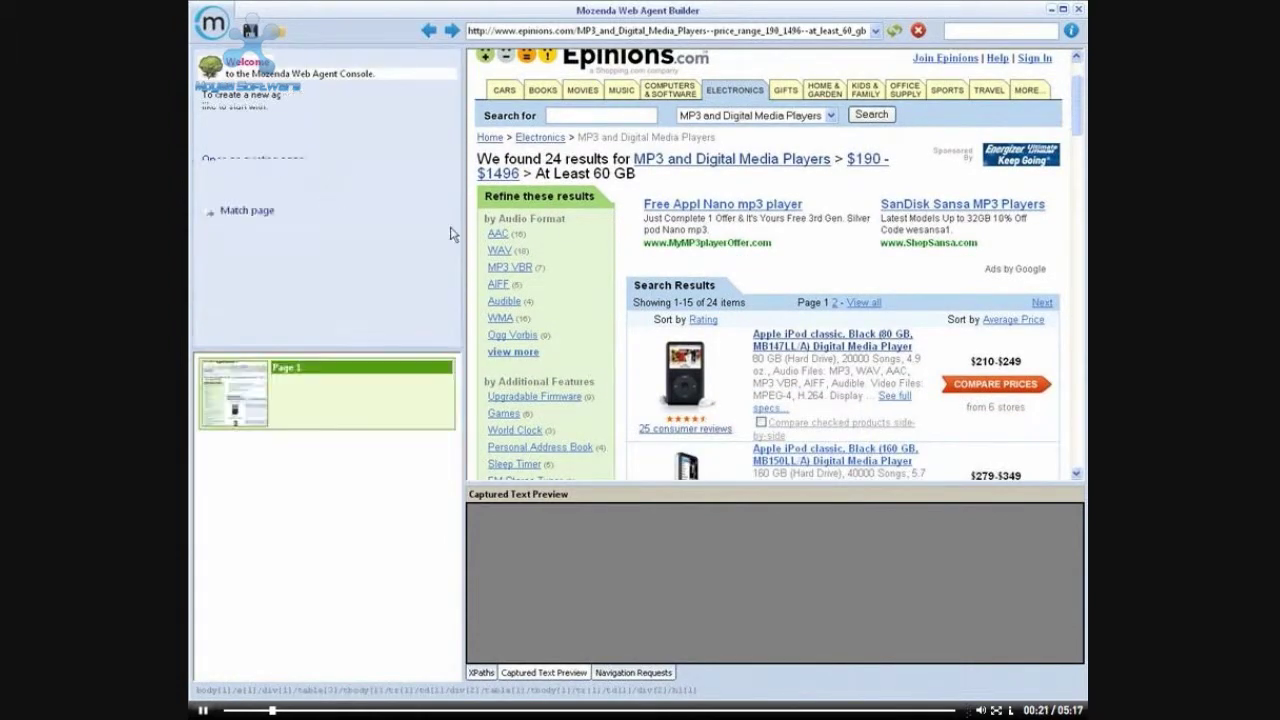
Step: Capture the first product title as a Product field and extend it into the ProductList item list
left_click(805, 340)
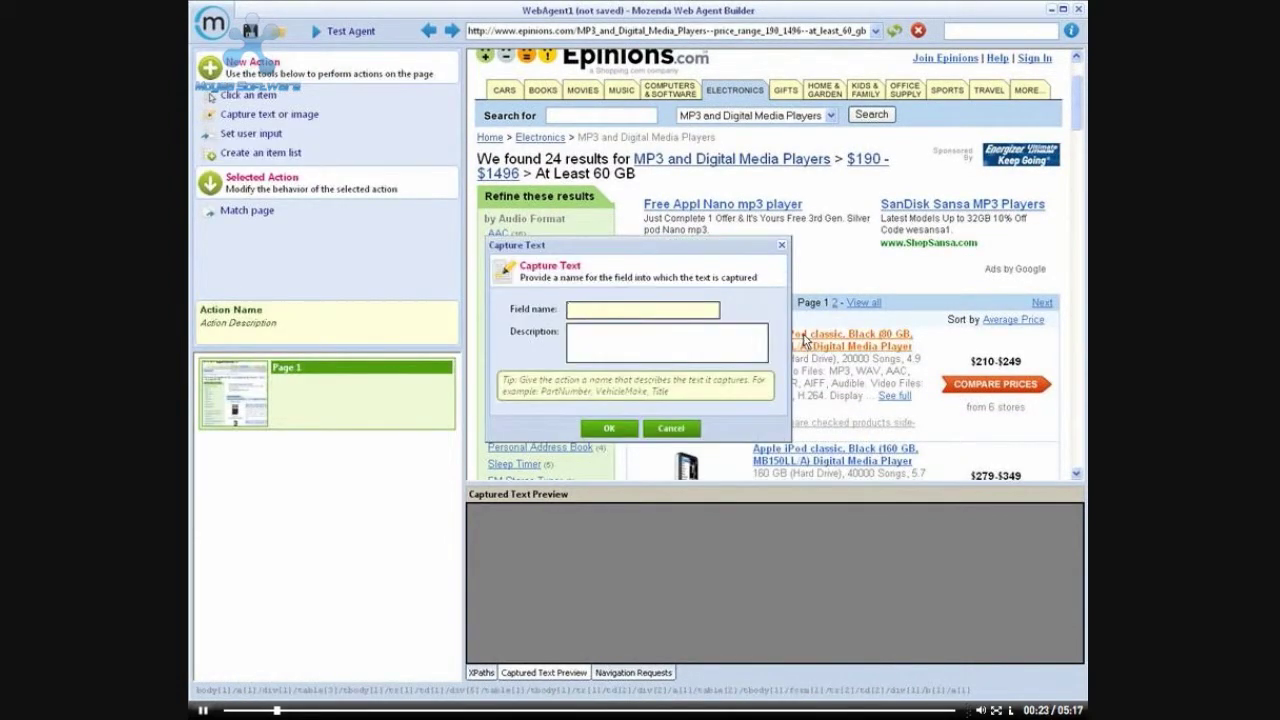
type("Product")
left_click(609, 428)
left_click(803, 452)
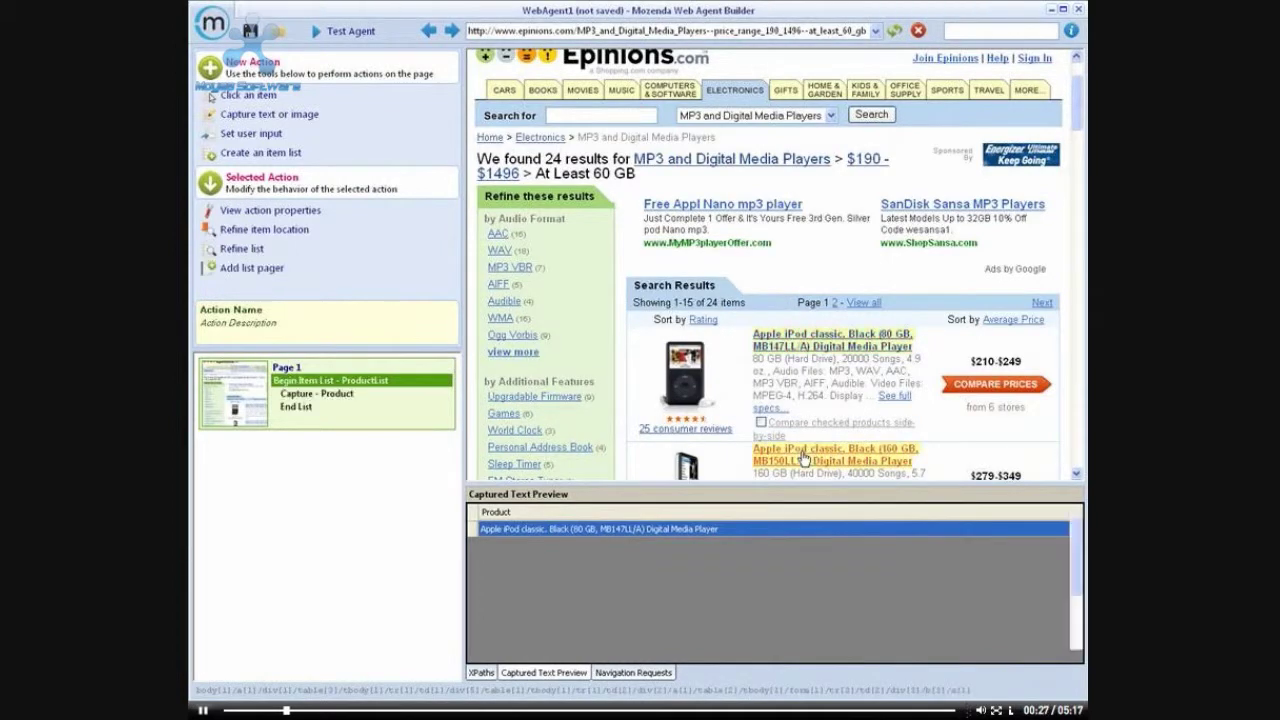
left_click_drag(1080, 98, 1068, 369)
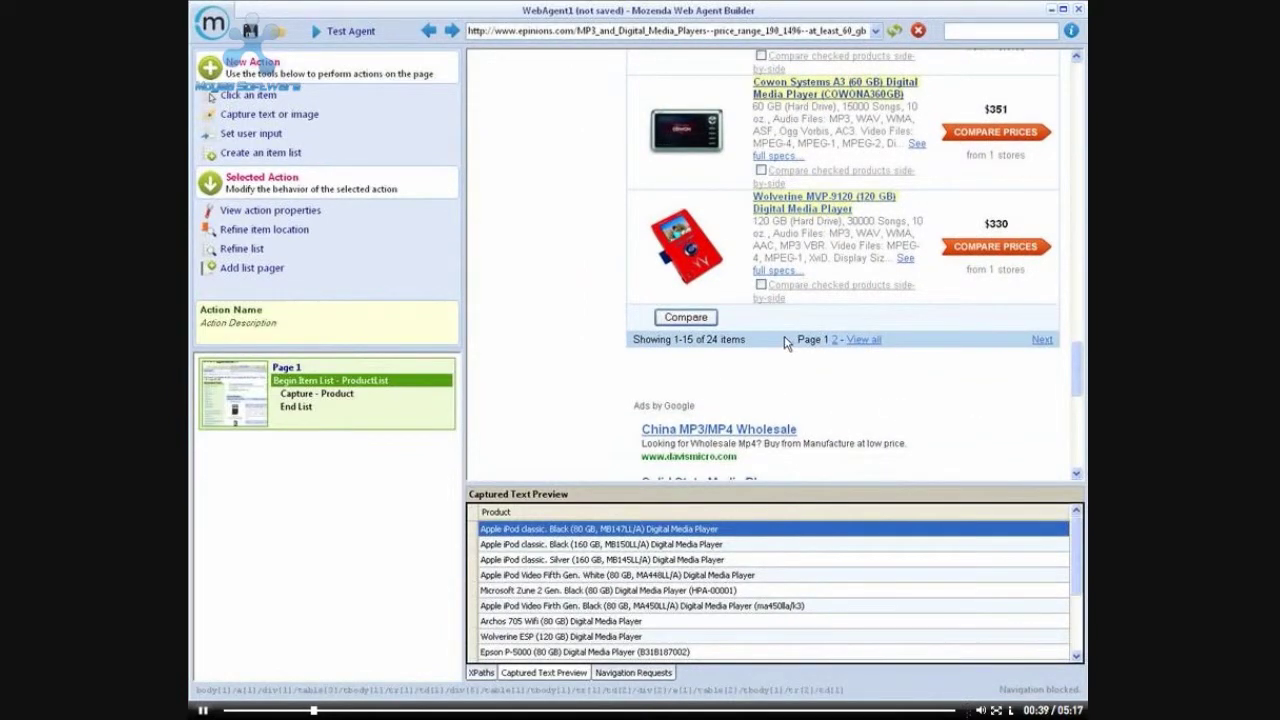
Step: Add a list pager from the Next link and open the first product's detail page as Page 2
left_click(1042, 341)
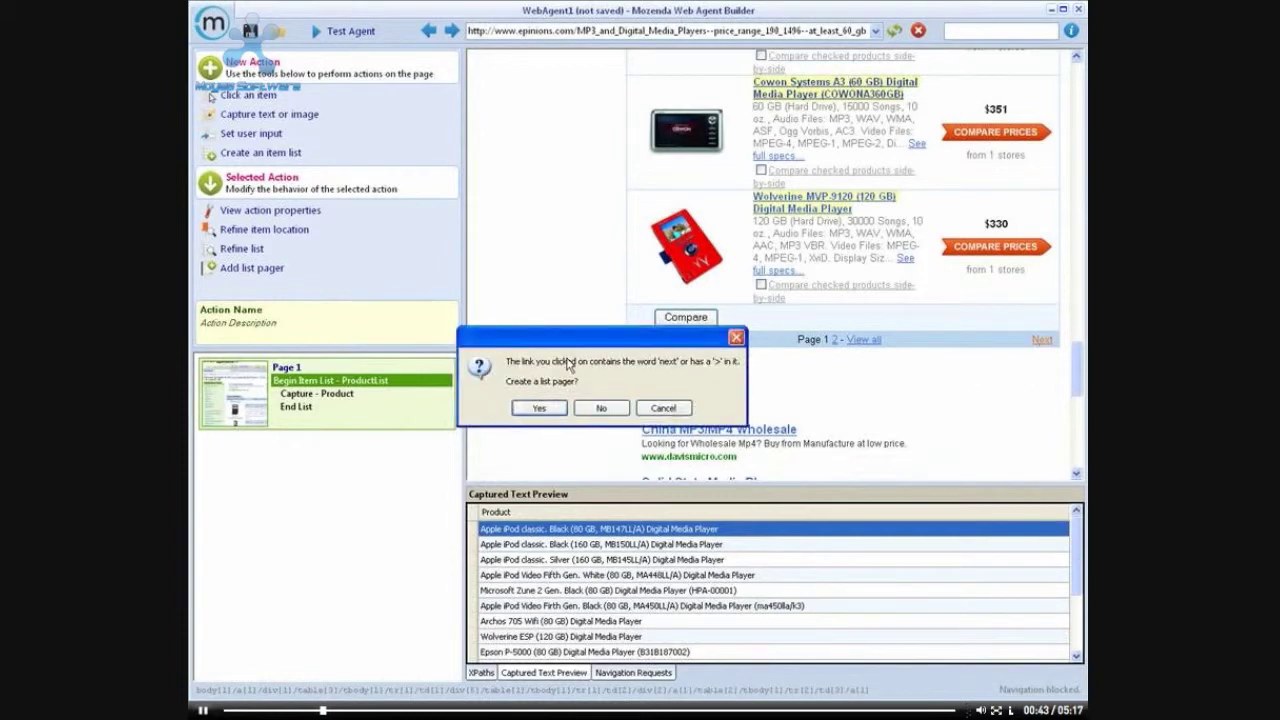
left_click(538, 408)
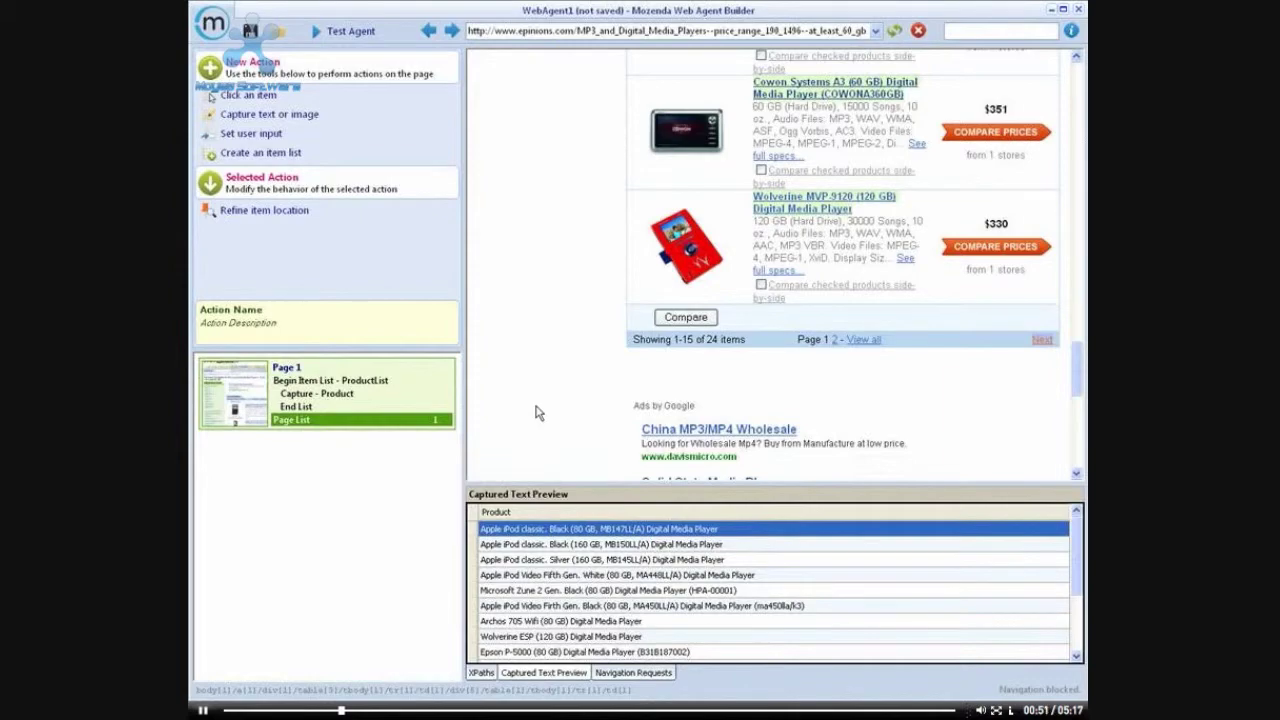
left_click_drag(1080, 372, 936, 145)
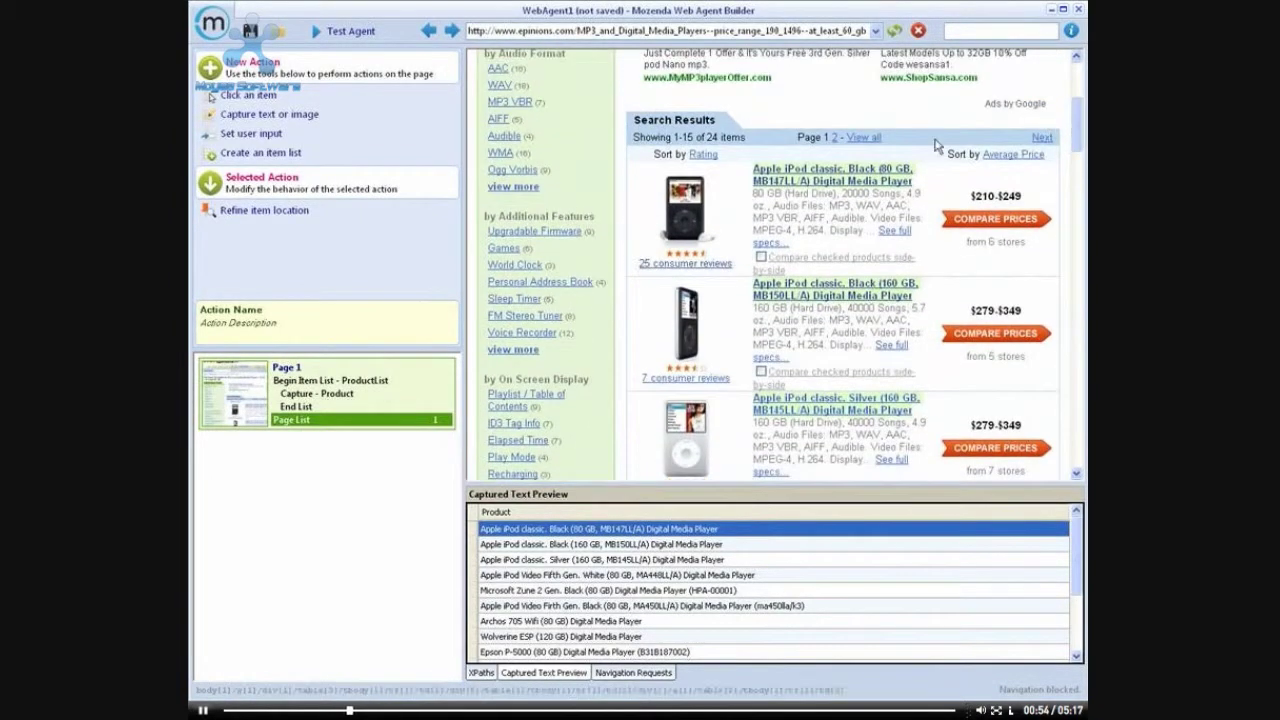
left_click(838, 178)
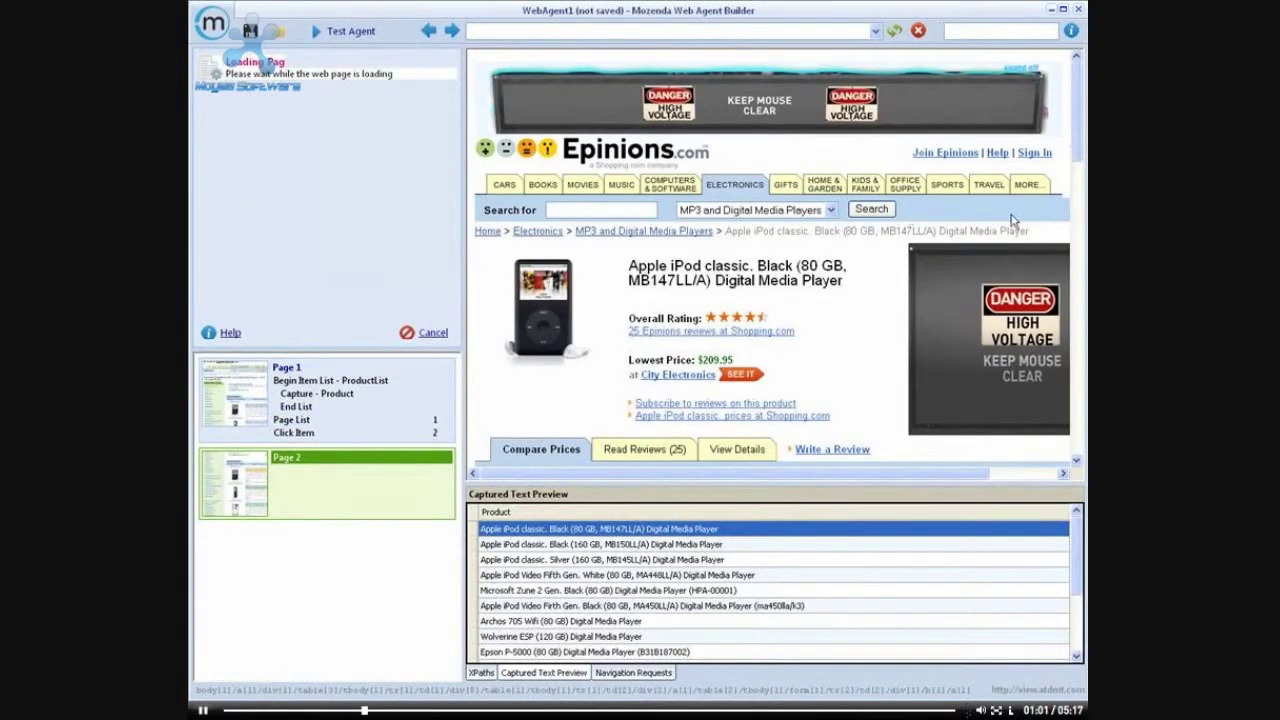
Step: Capture the product's star rating image as the Product Rating field
scroll(1078, 140, "down", 2)
scroll(1078, 140, "down", 1)
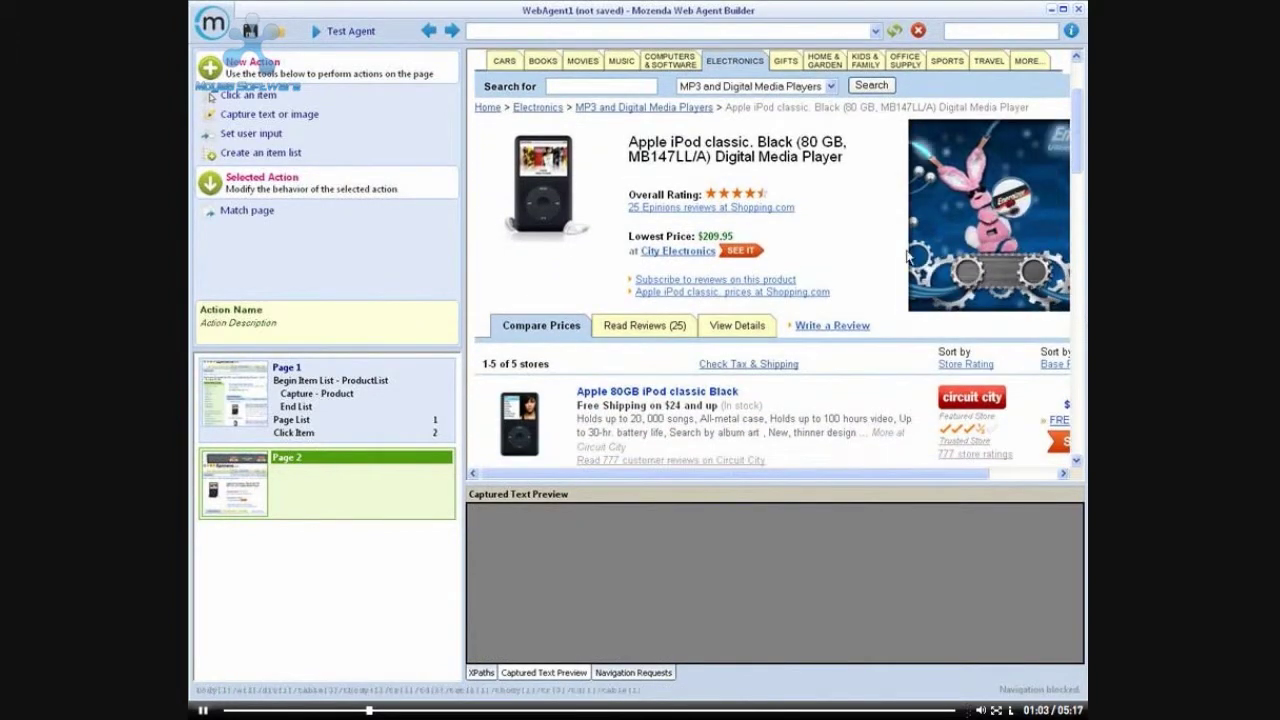
left_click(758, 198)
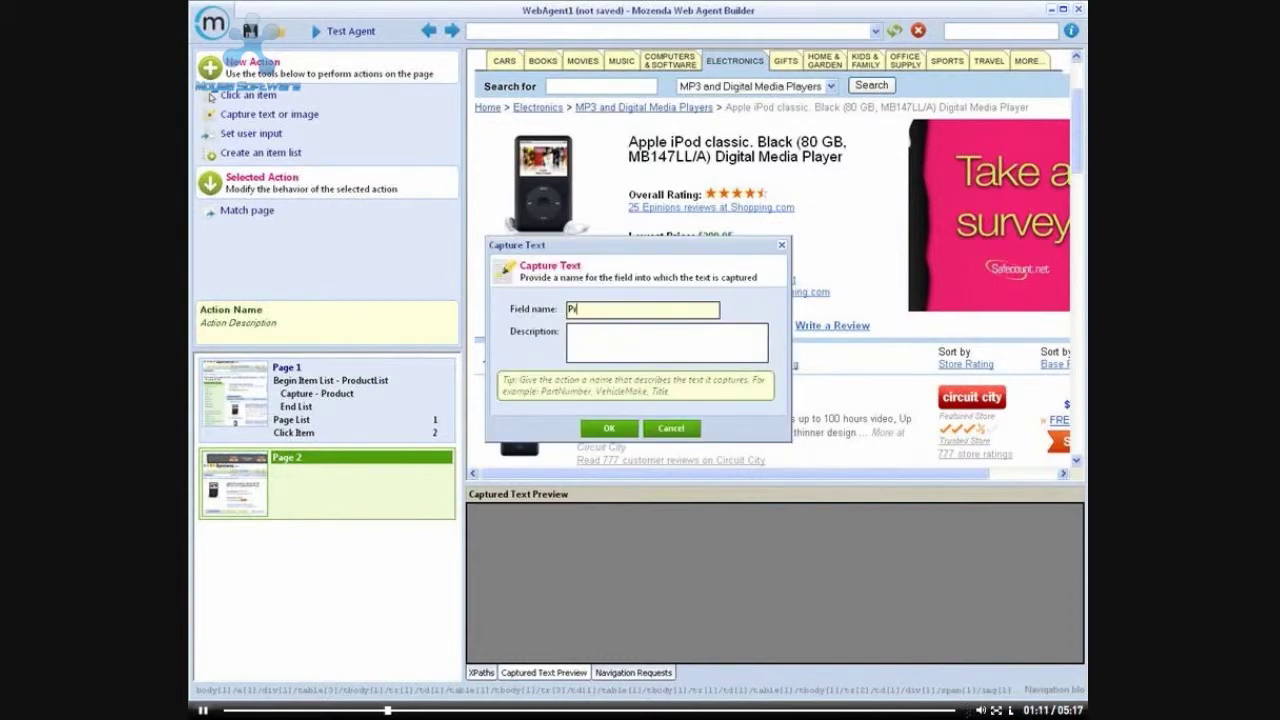
key("Return")
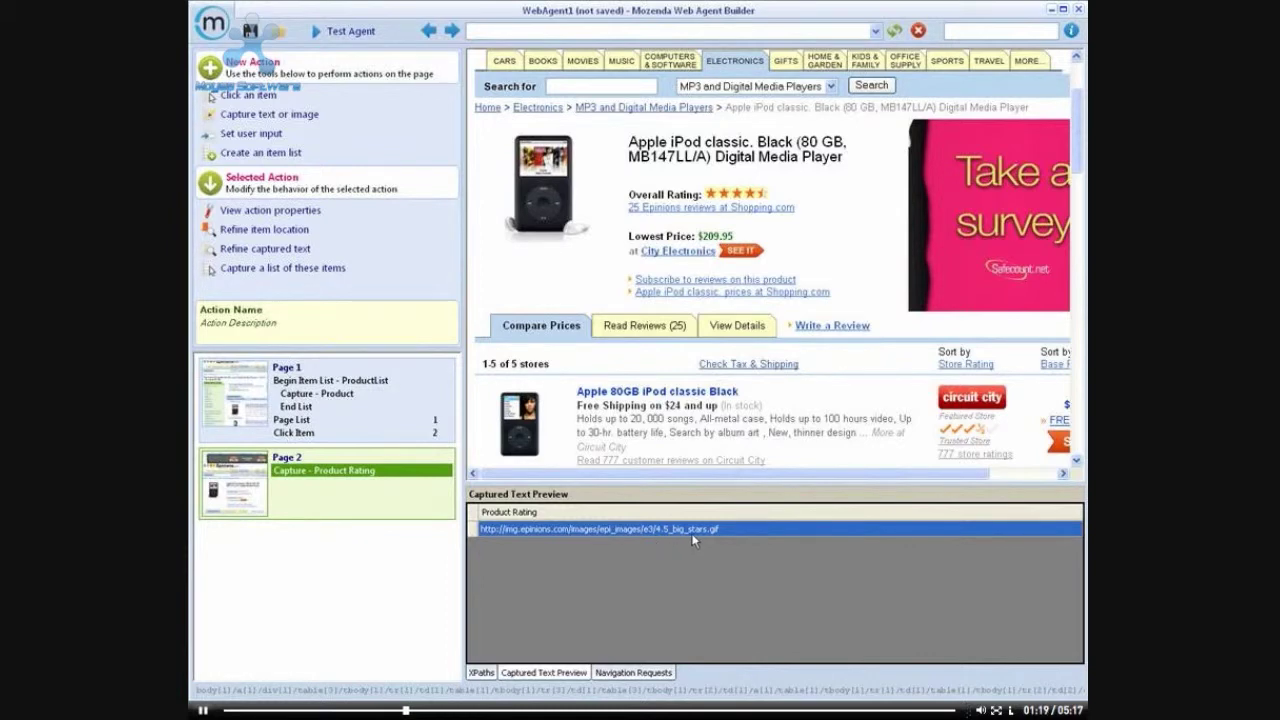
Step: Refine Product Rating to a single alt="Product Rating: expression so it previews 4.5
right_click(330, 478)
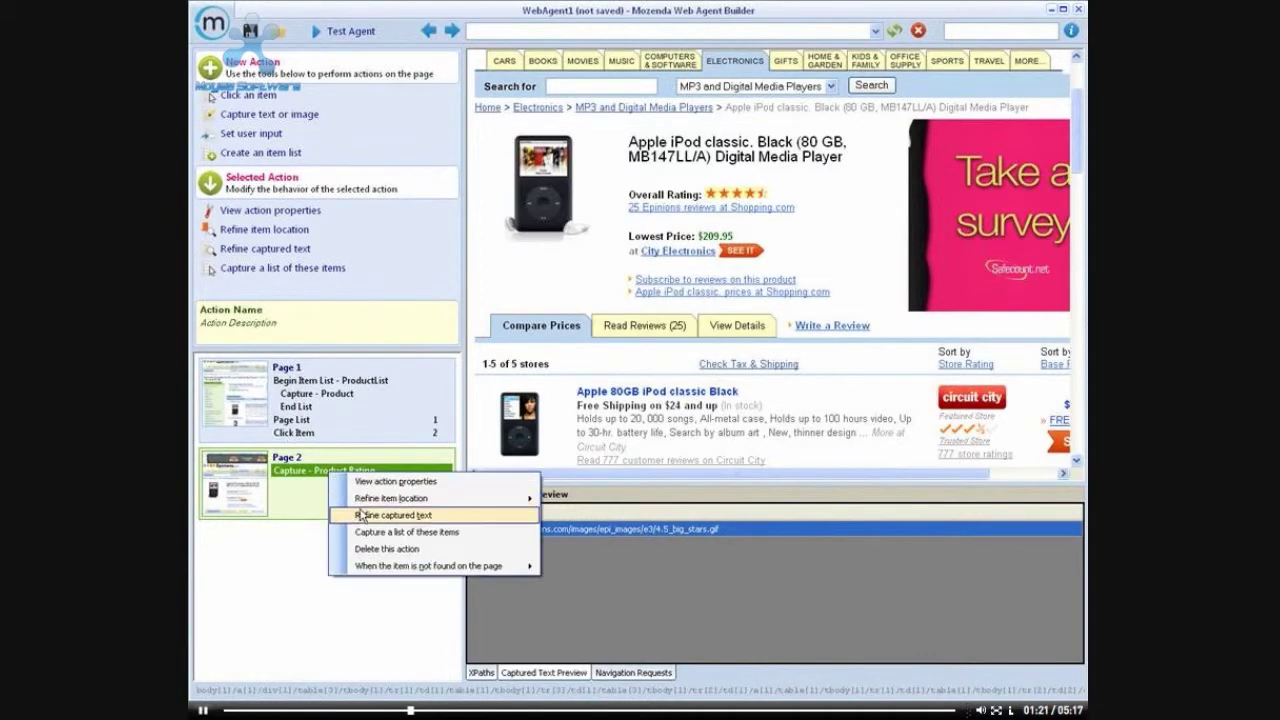
left_click(330, 514)
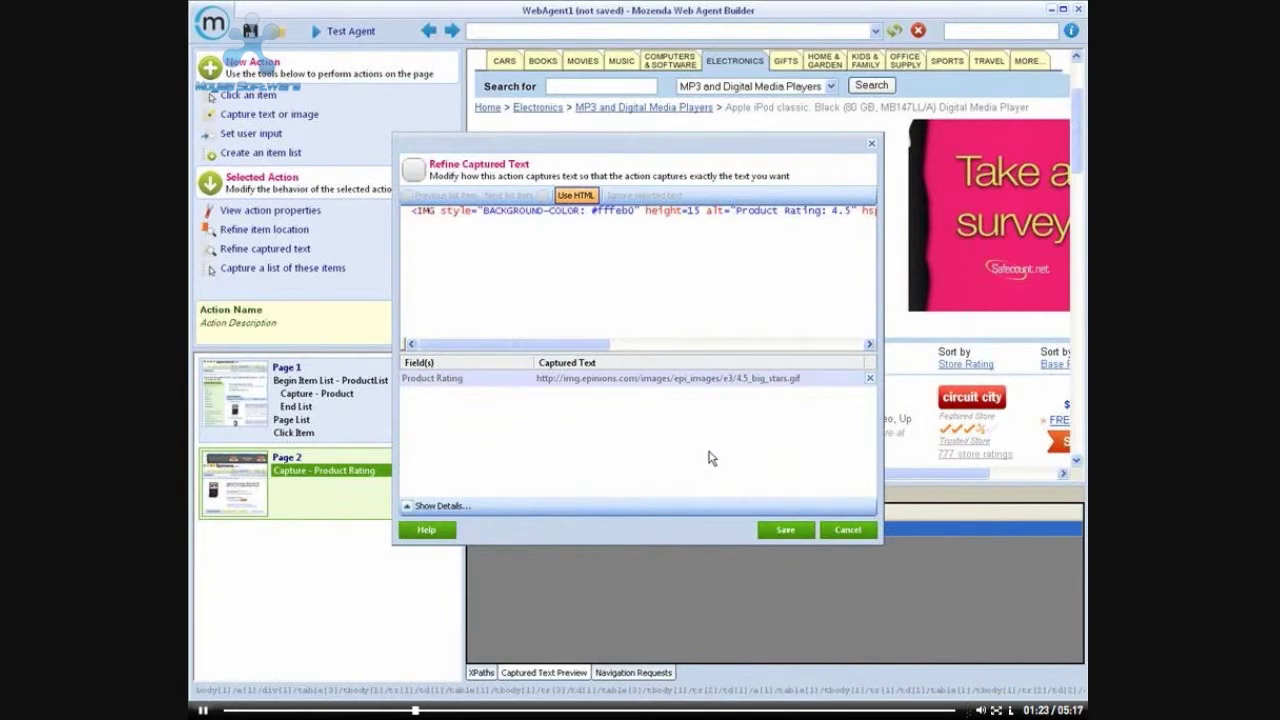
left_click(420, 505)
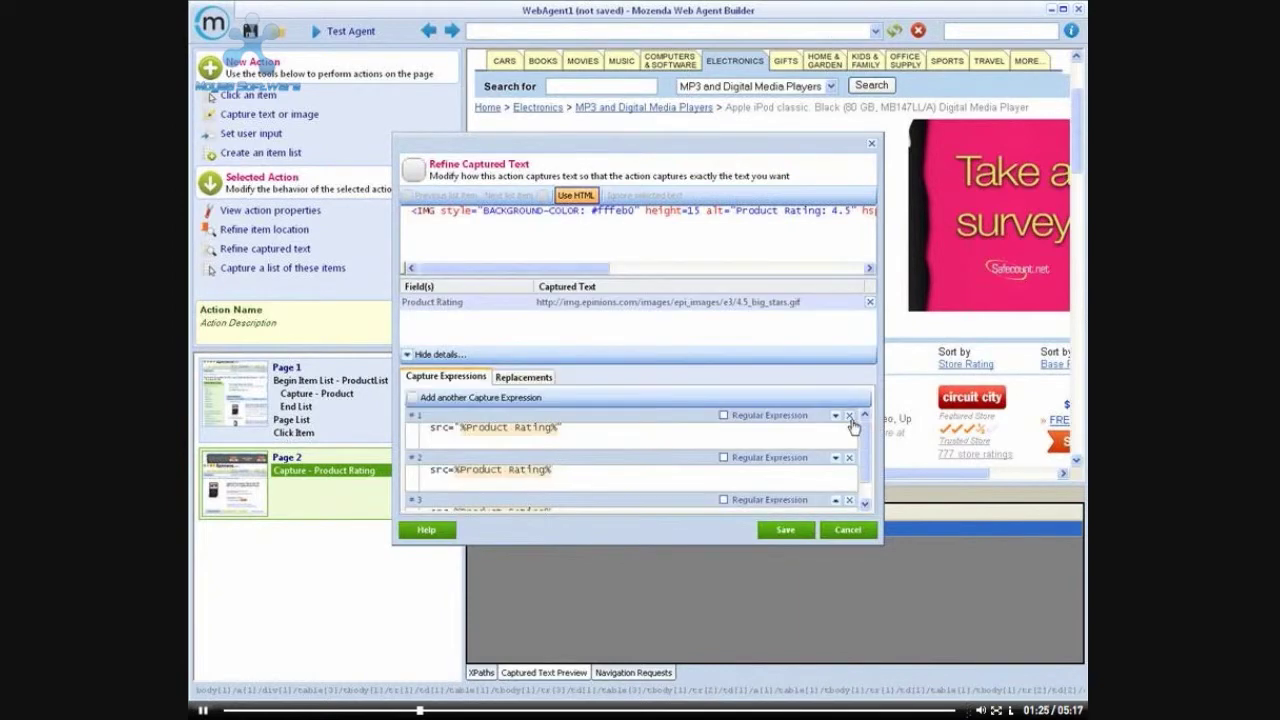
left_click(850, 416)
left_click(850, 416)
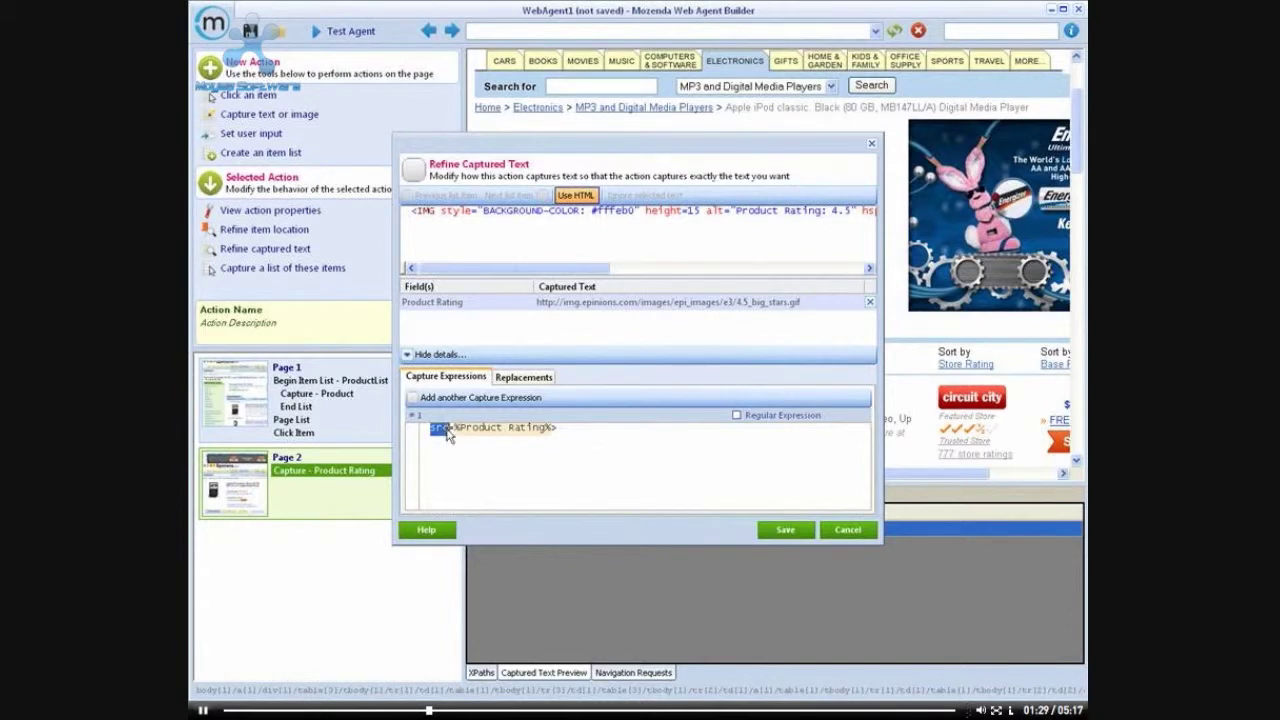
type("alt")
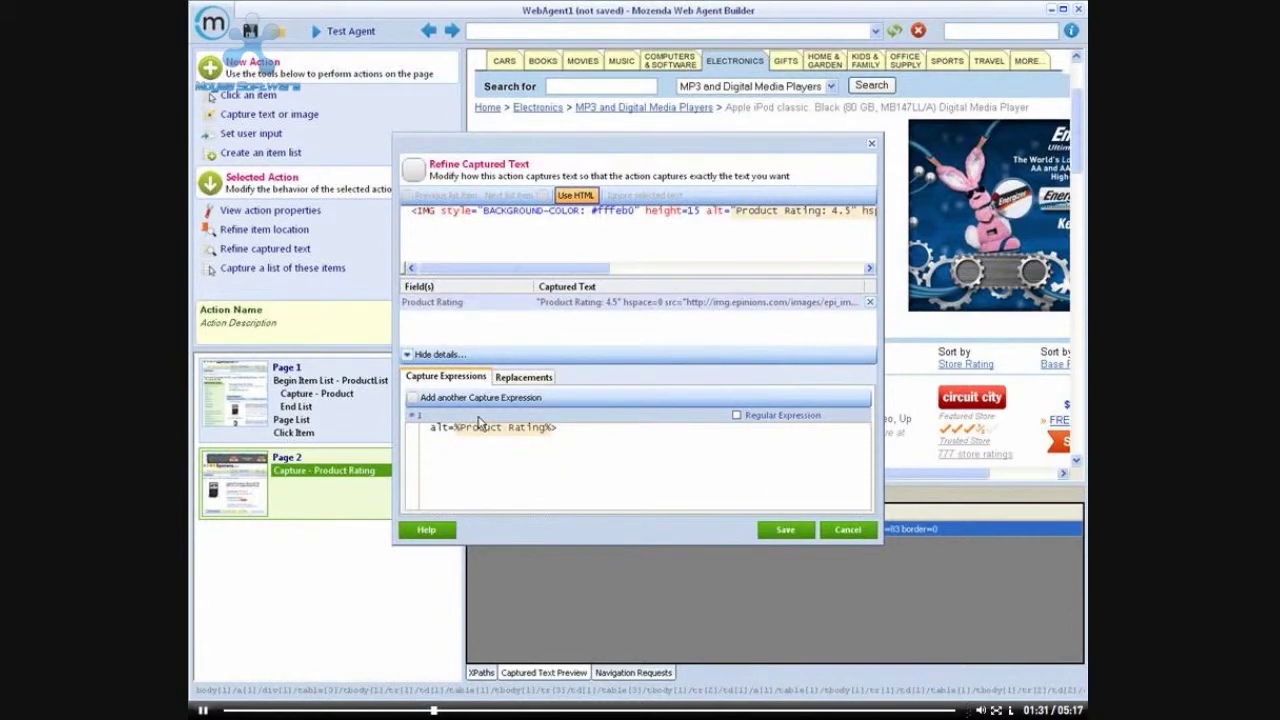
type("\"")
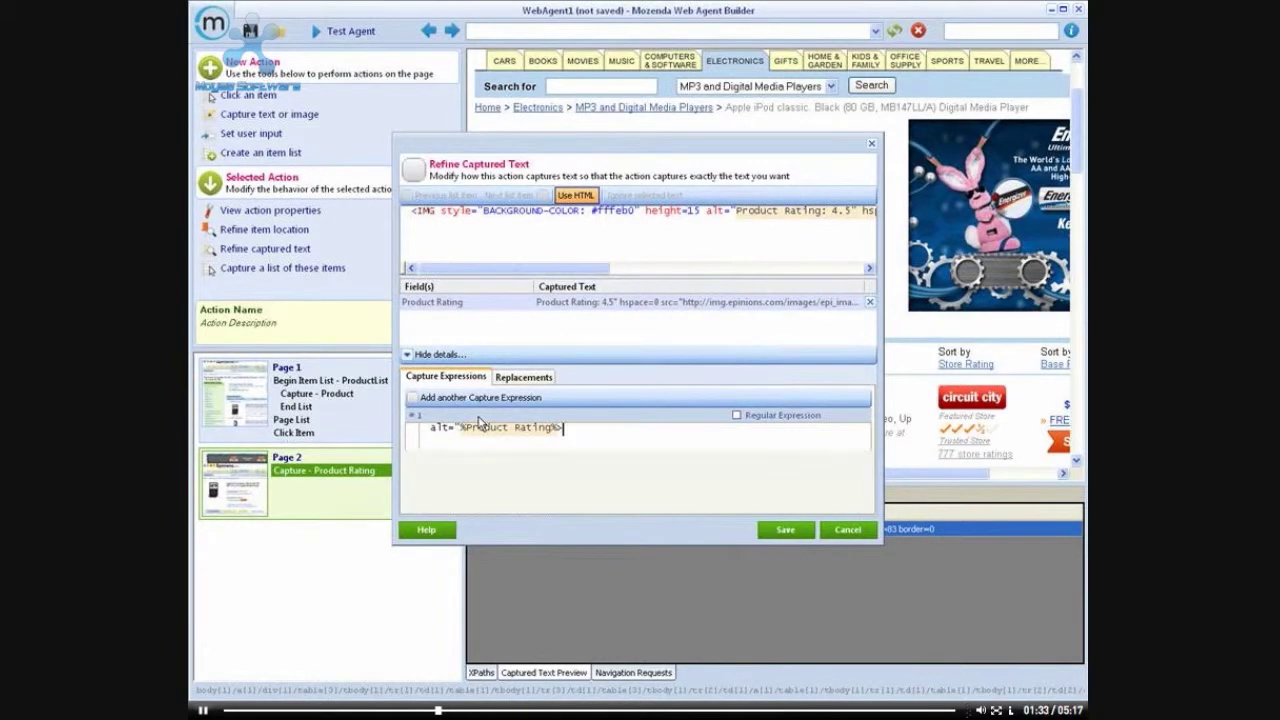
type("\"")
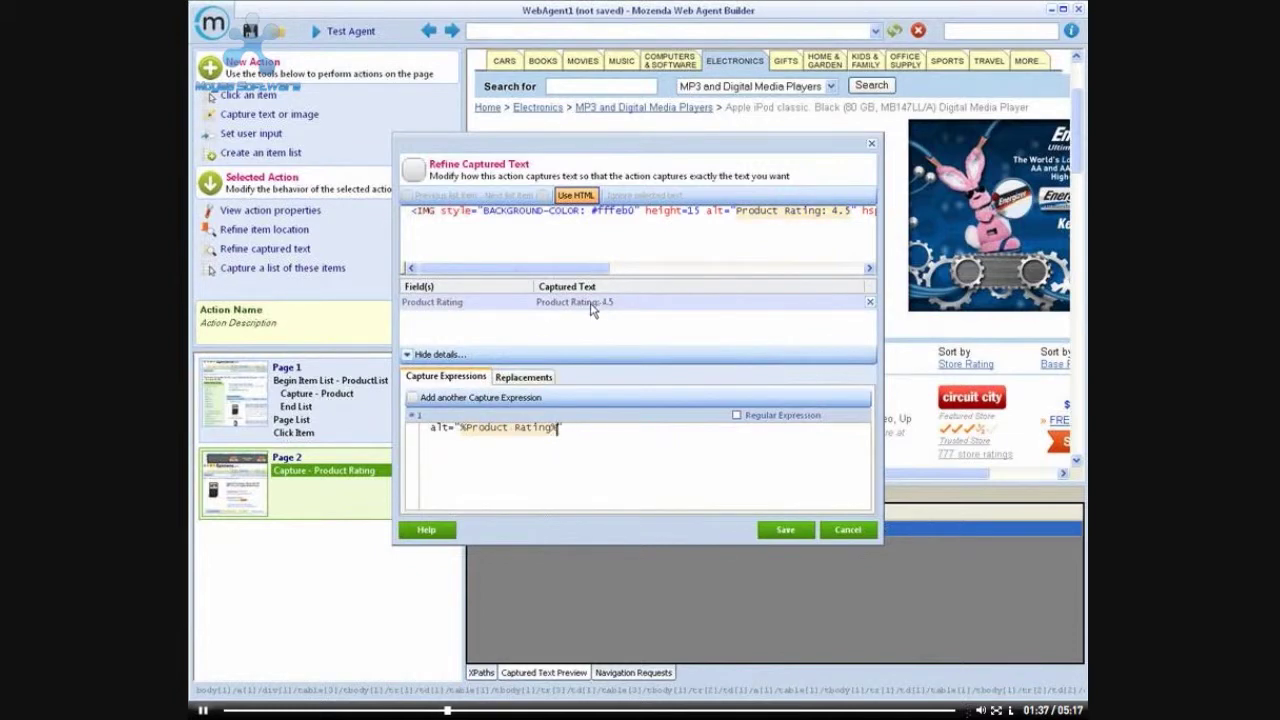
type("Product Rating:")
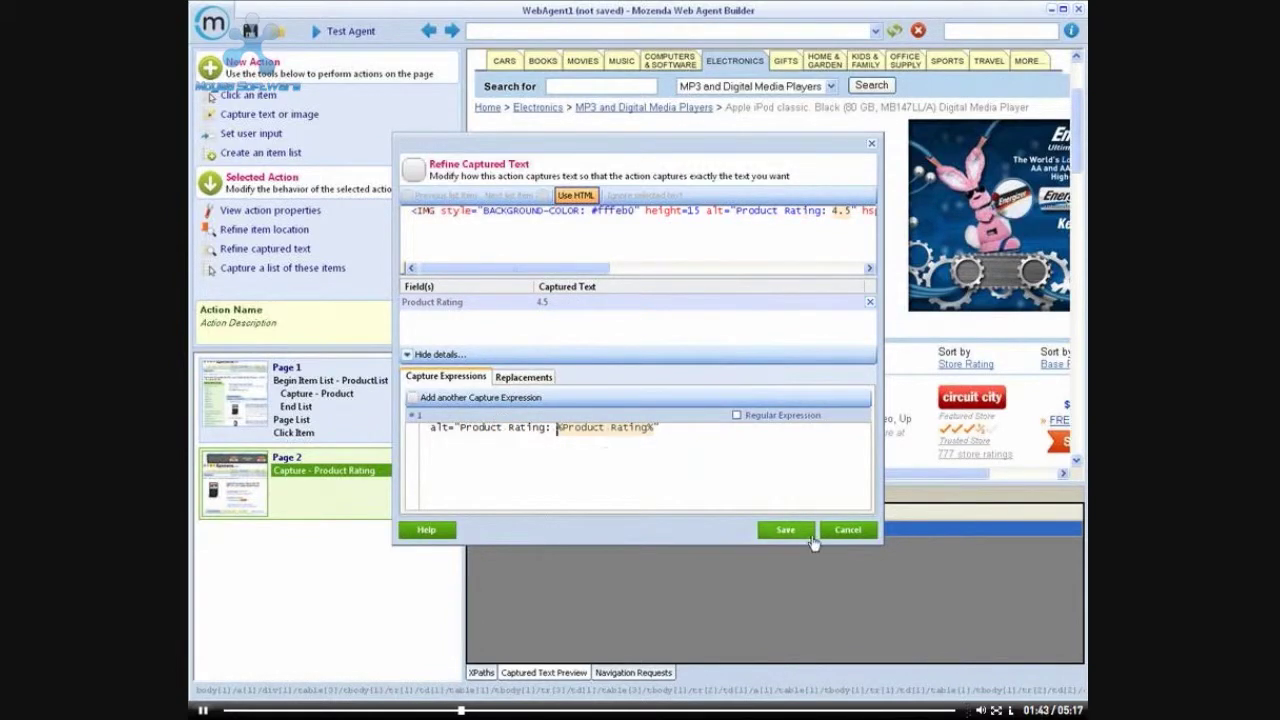
left_click(786, 530)
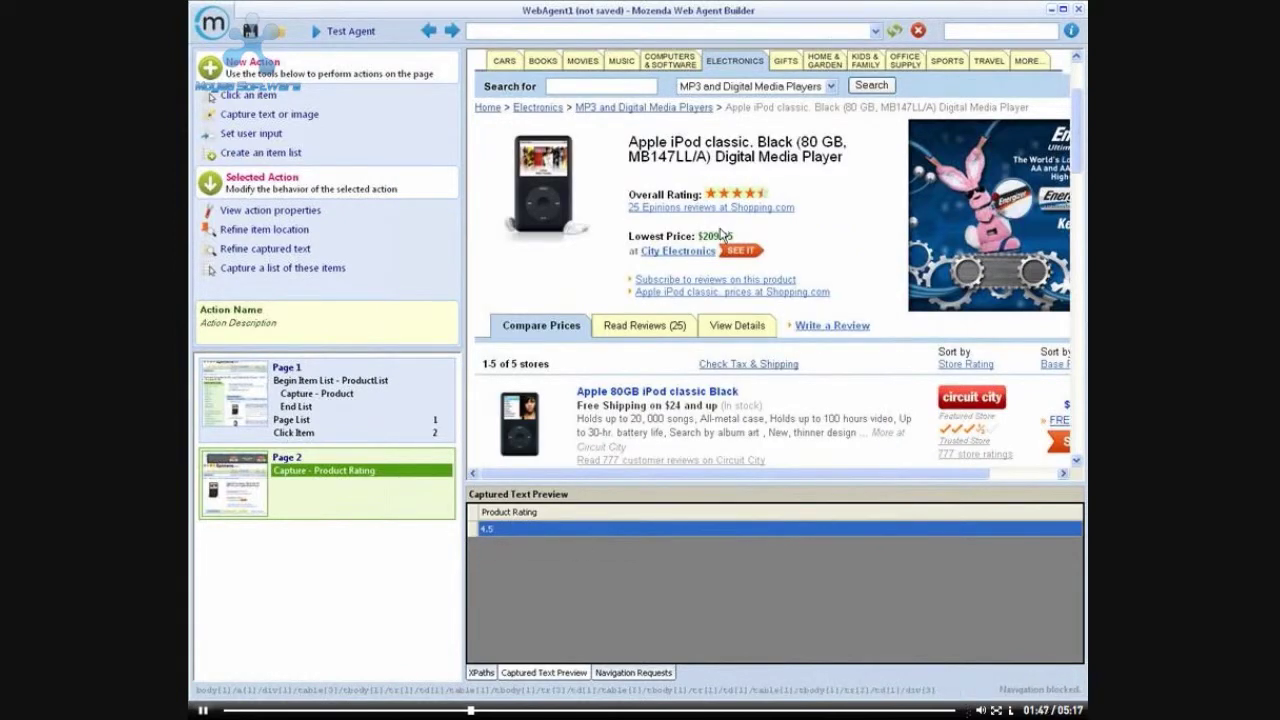
Step: Capture the lowest price, $209.95, as the Lowest Price field
left_click(720, 235)
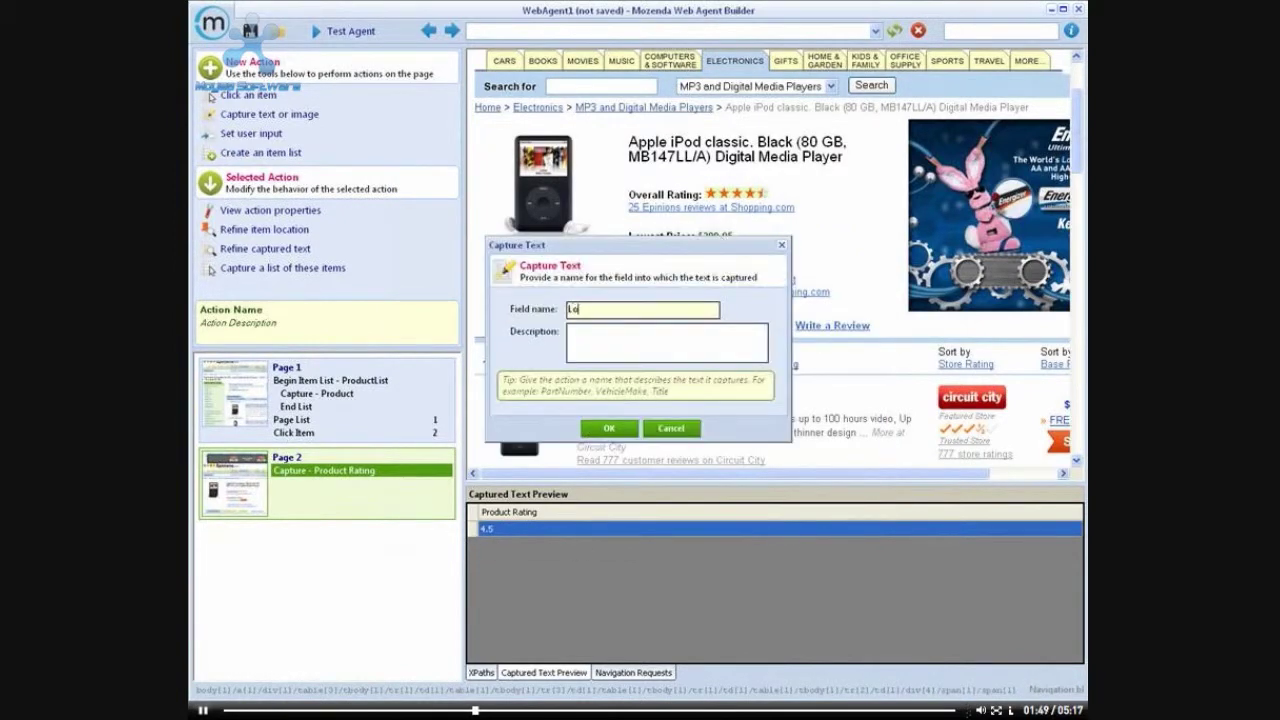
type("Lowest Price")
key("Return")
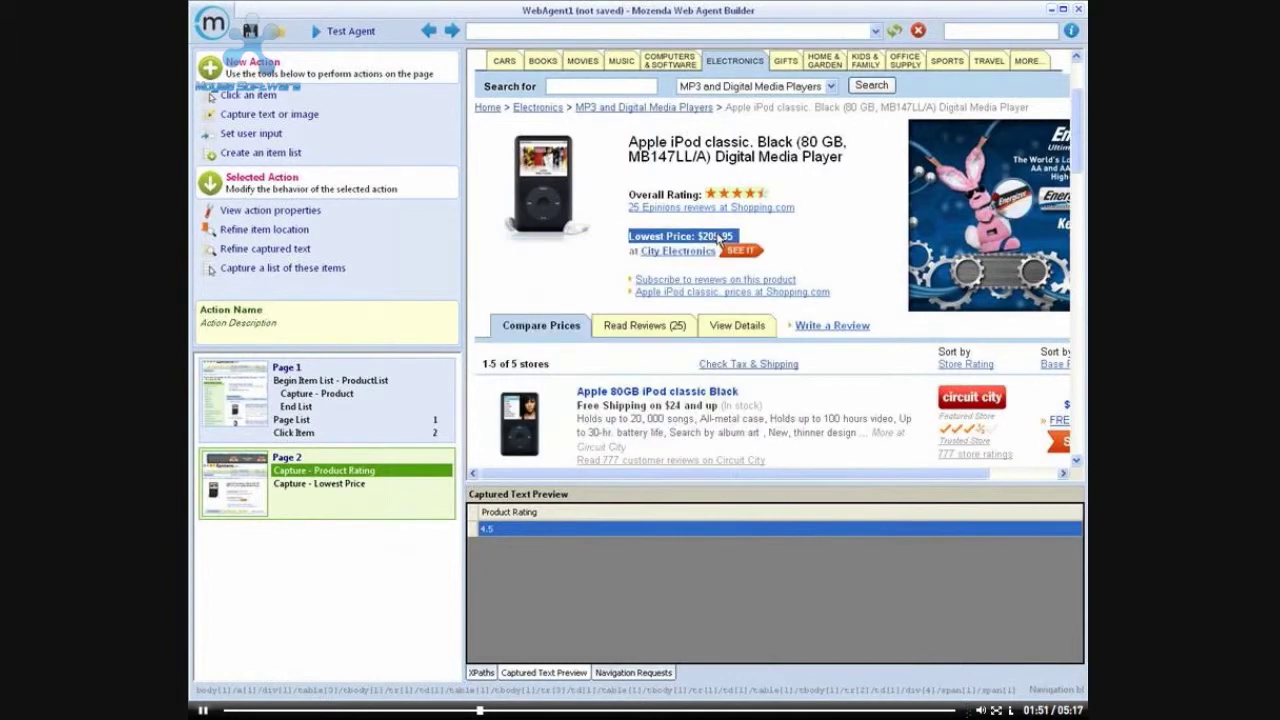
Step: Capture the store name City Electronics as the Lowest Price Location field
left_click(703, 251)
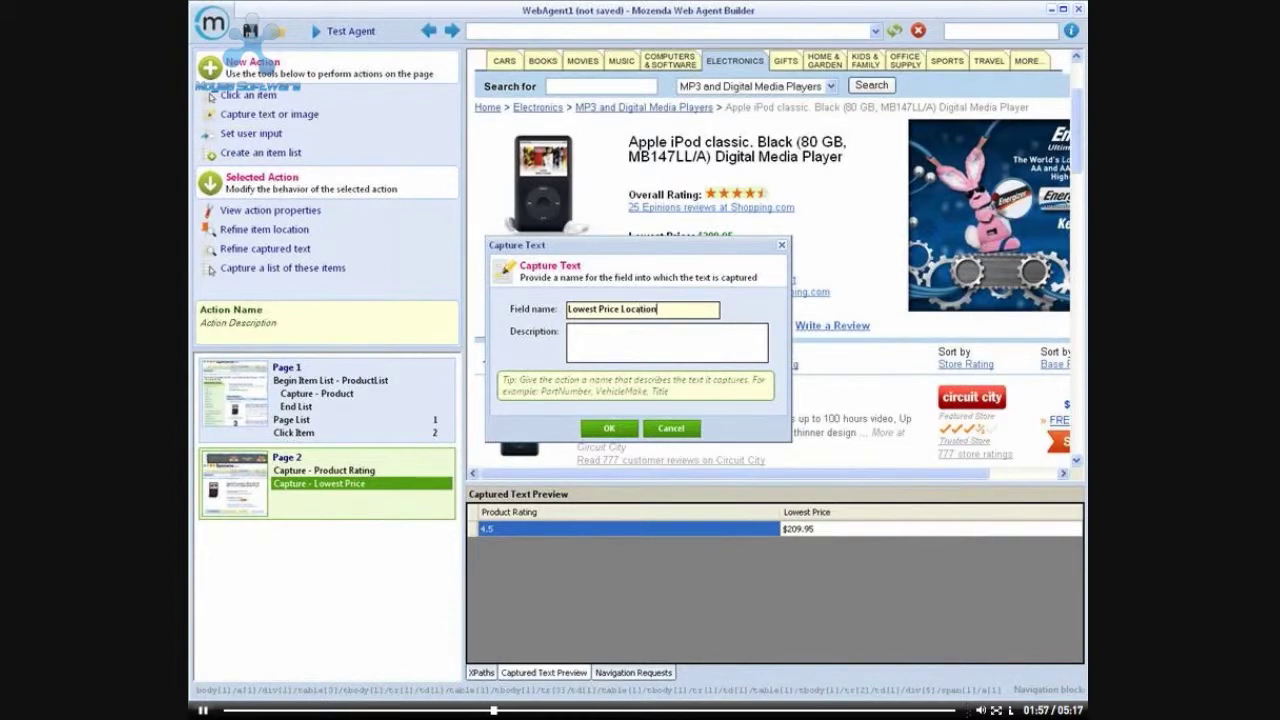
key("Return")
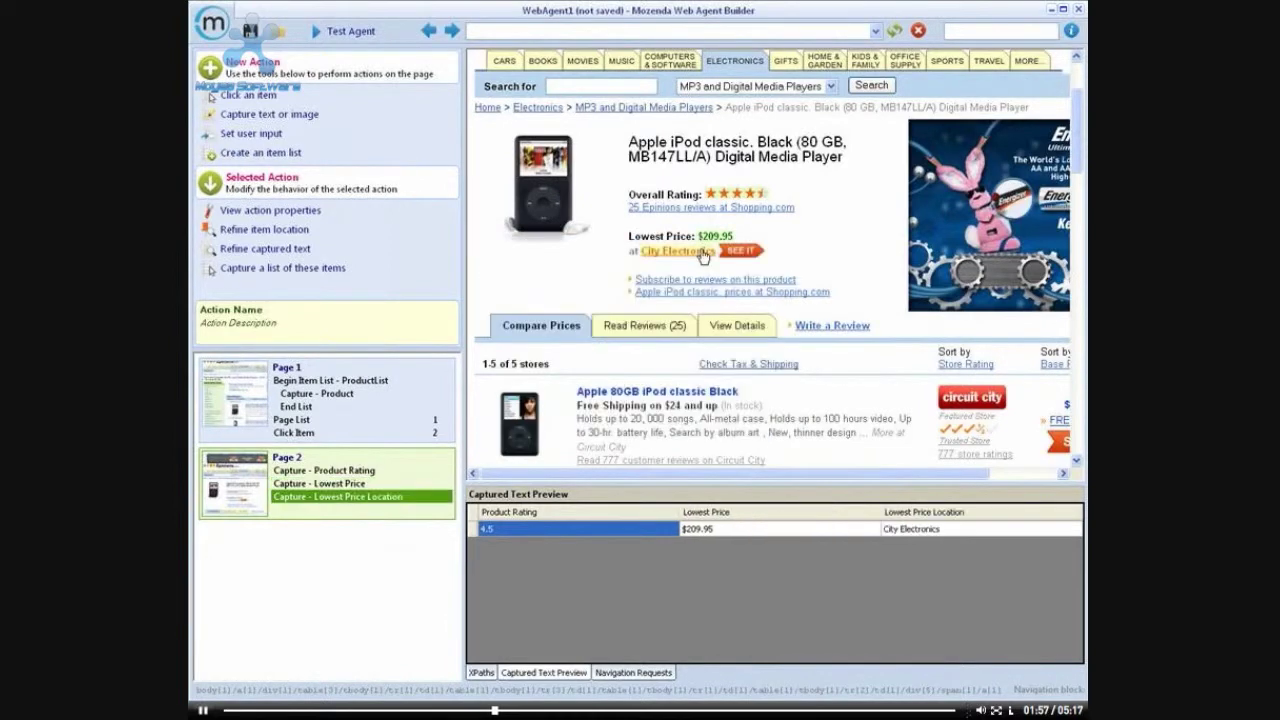
left_click(268, 252)
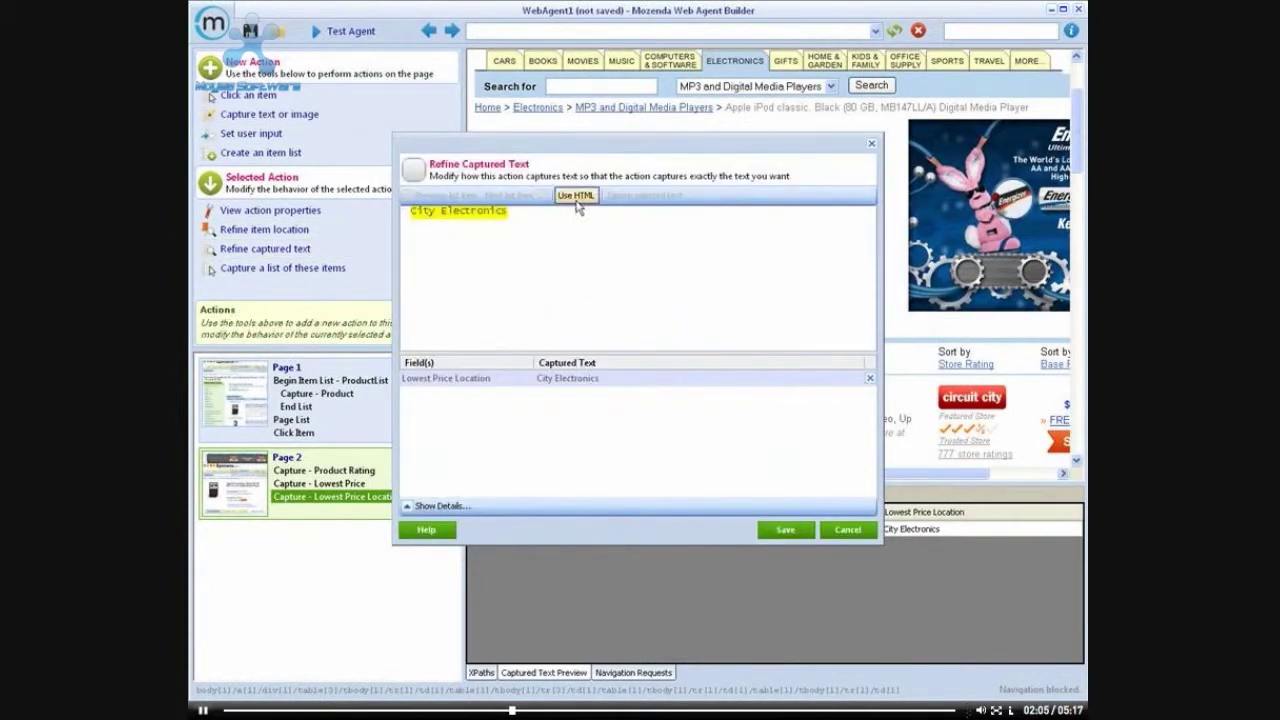
Step: Refine Lowest Price Location with Use HTML and an href=" prefix to capture the store URL
left_click(576, 195)
left_click(441, 504)
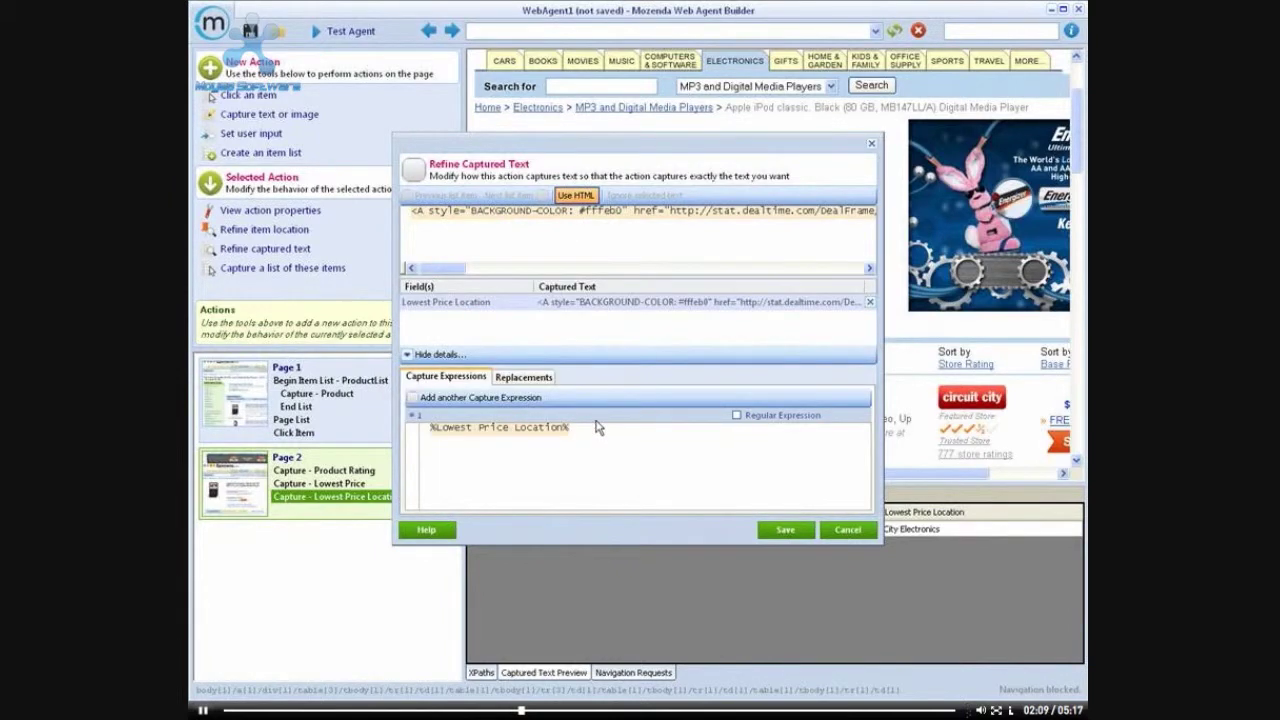
type("href=\"")
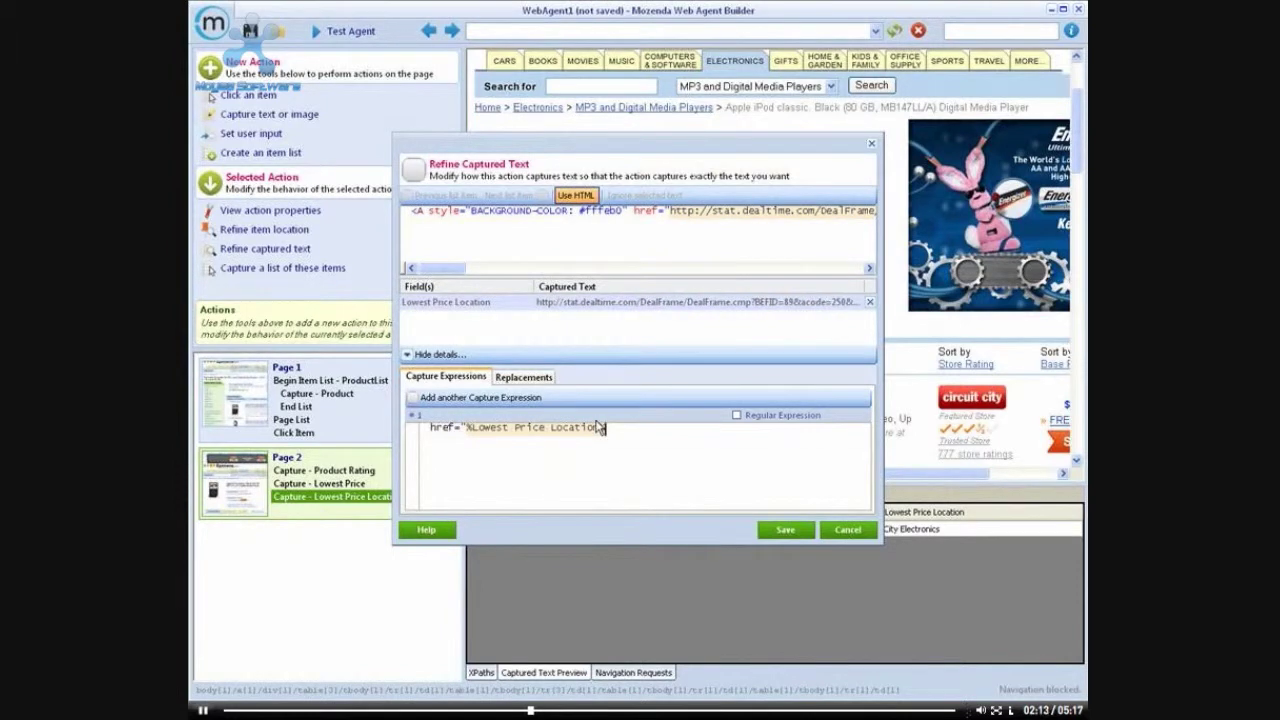
type("\"")
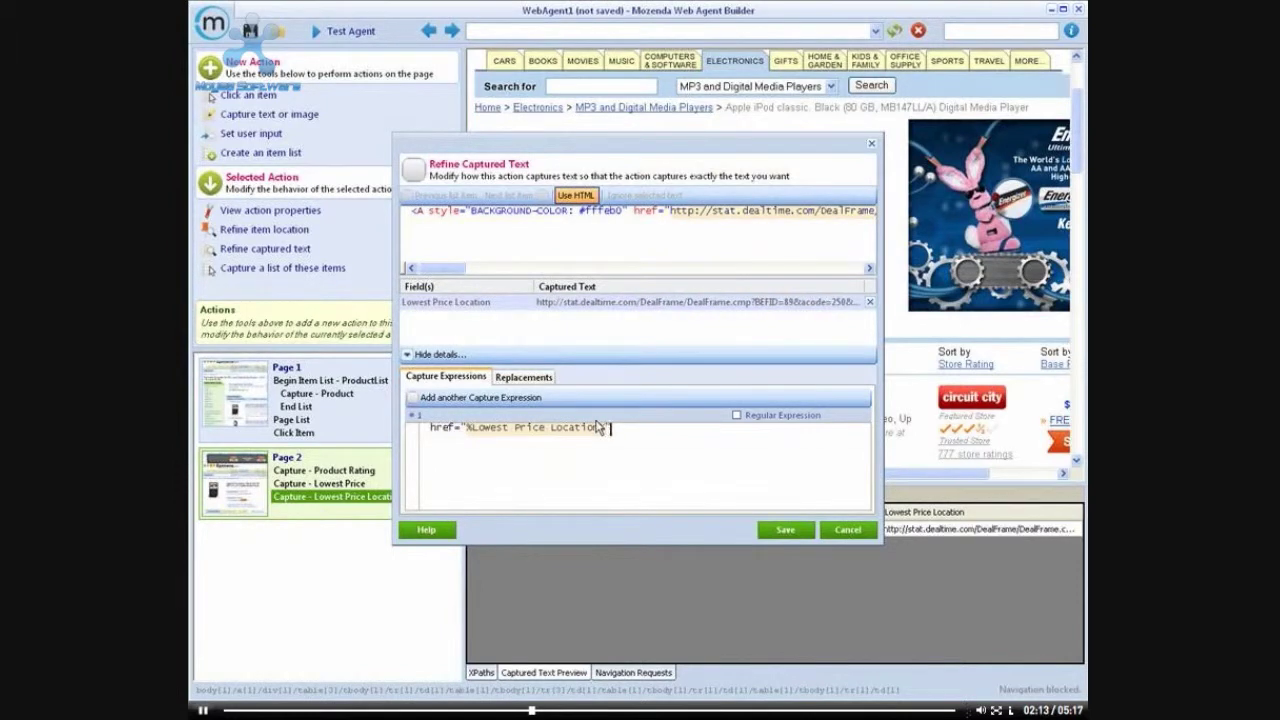
left_click(790, 531)
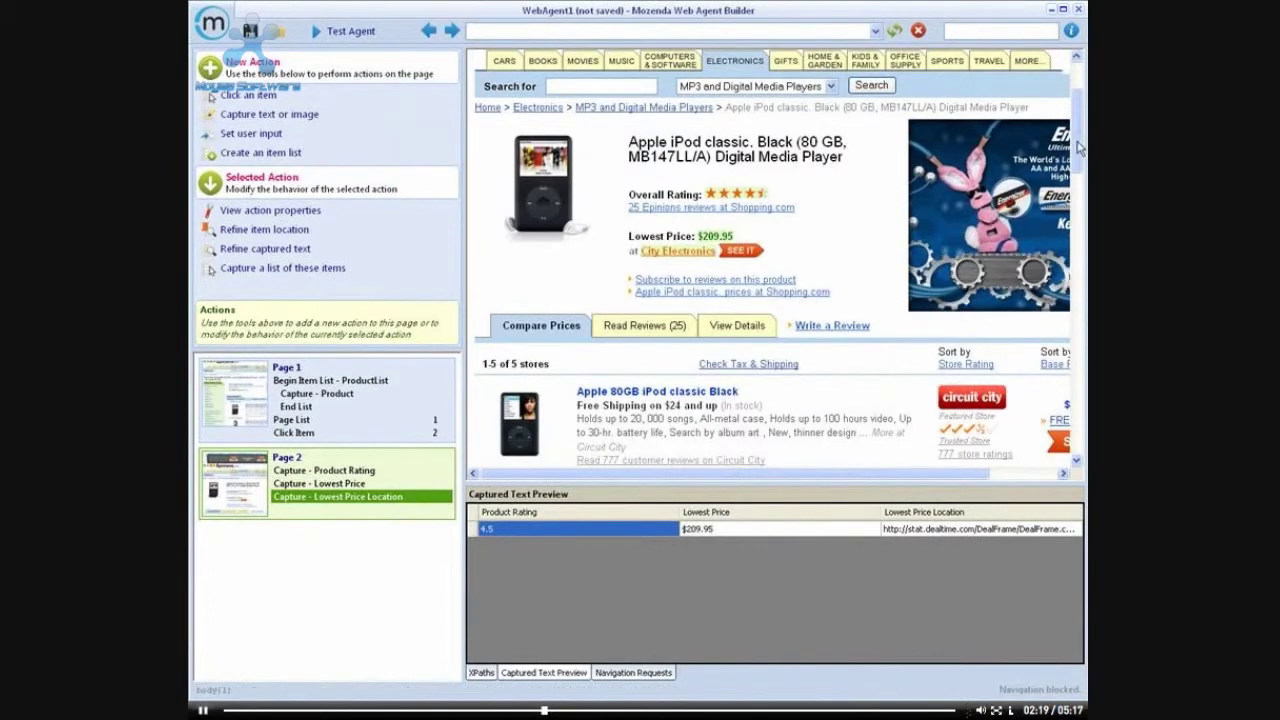
scroll(738, 212, "down", 2)
Step: Open the Read Reviews page and capture 'Showing 1-15 of 25 reviews' as Number of Reviews
left_click(645, 248)
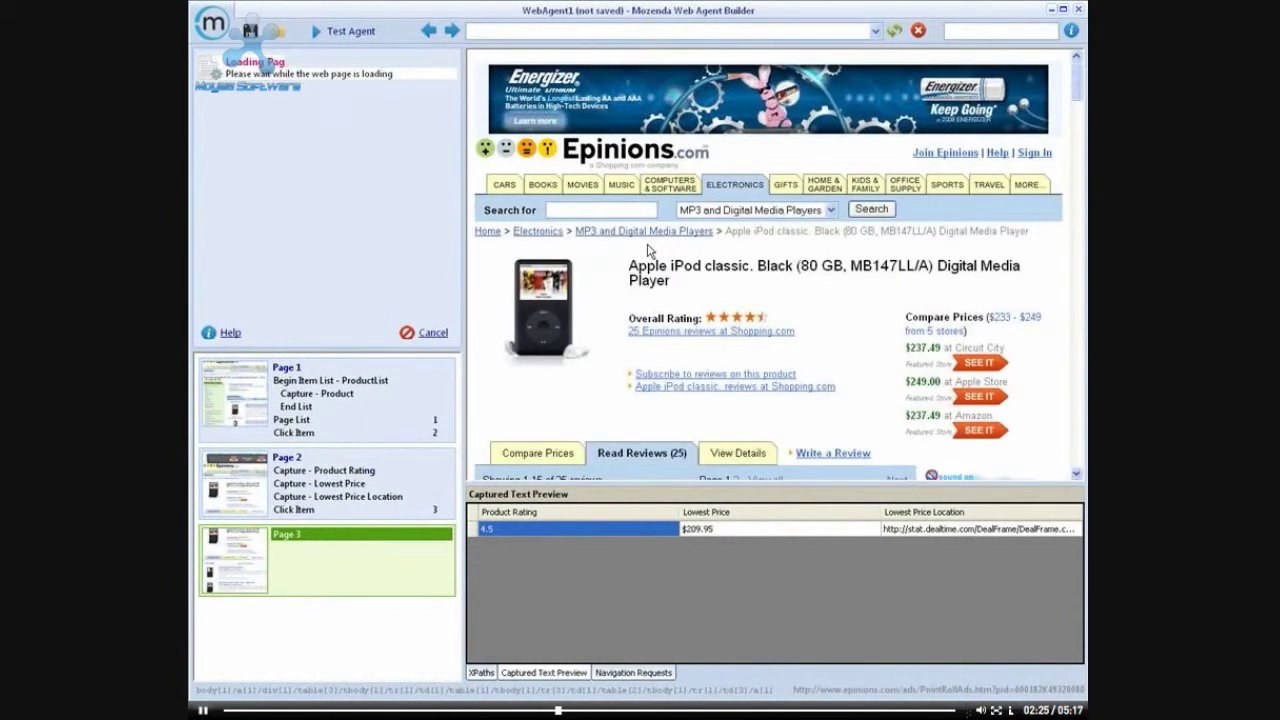
scroll(760, 200, "down", 1)
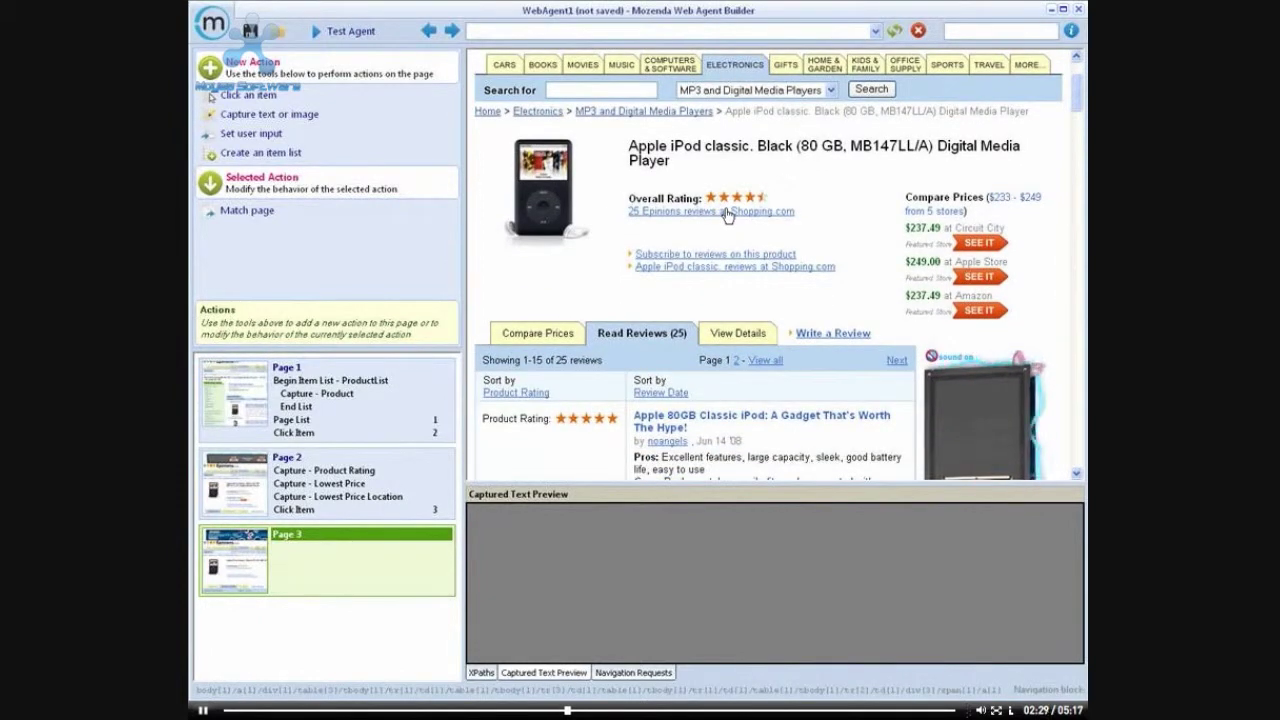
left_click(565, 362)
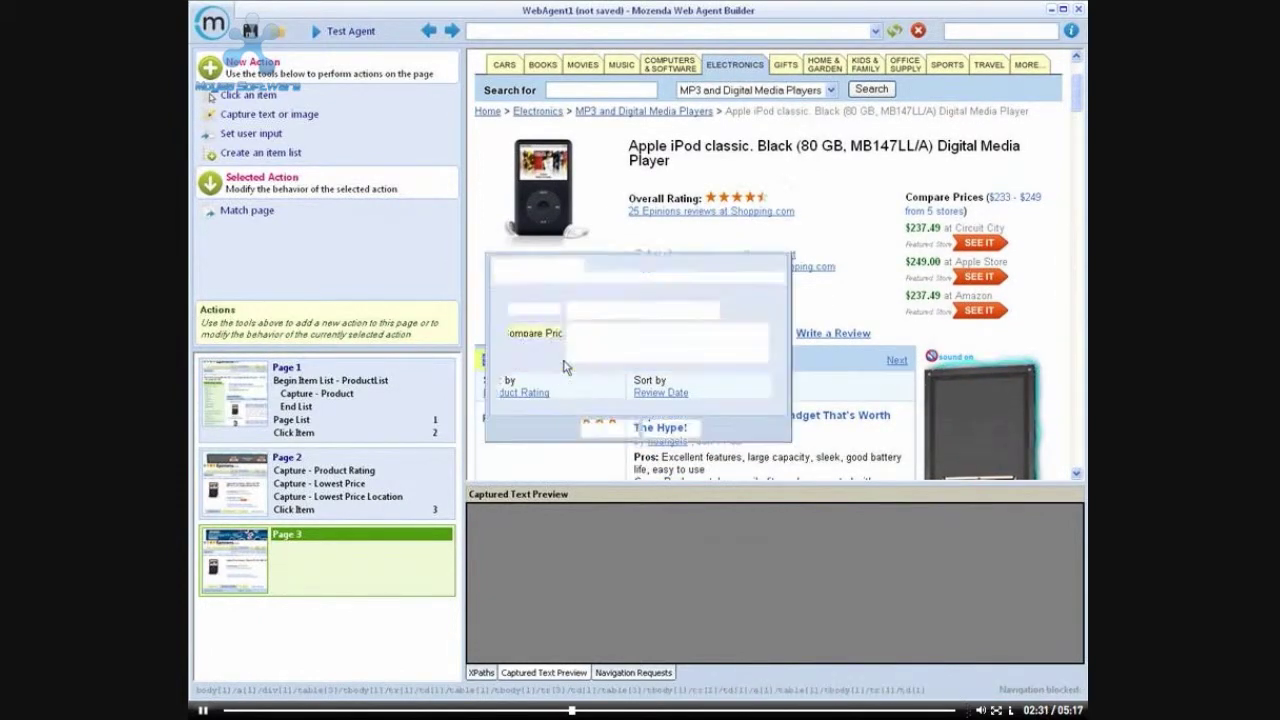
type("Nu")
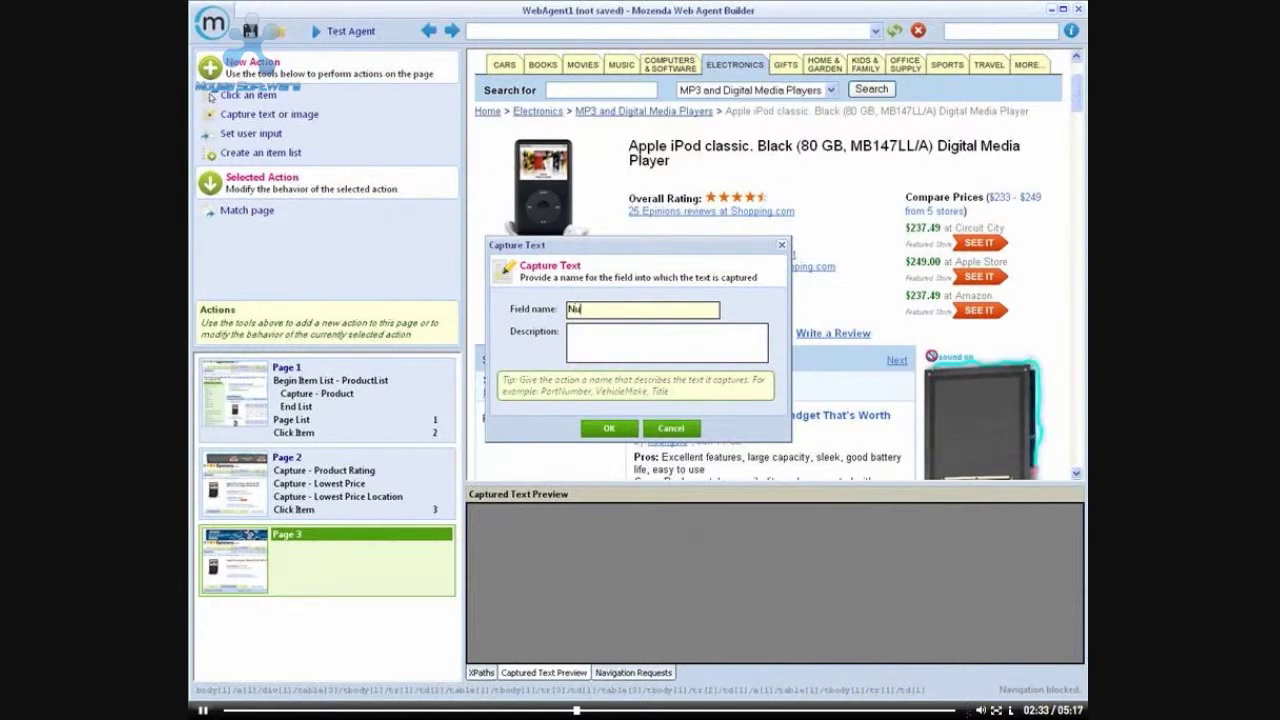
type("mber of ")
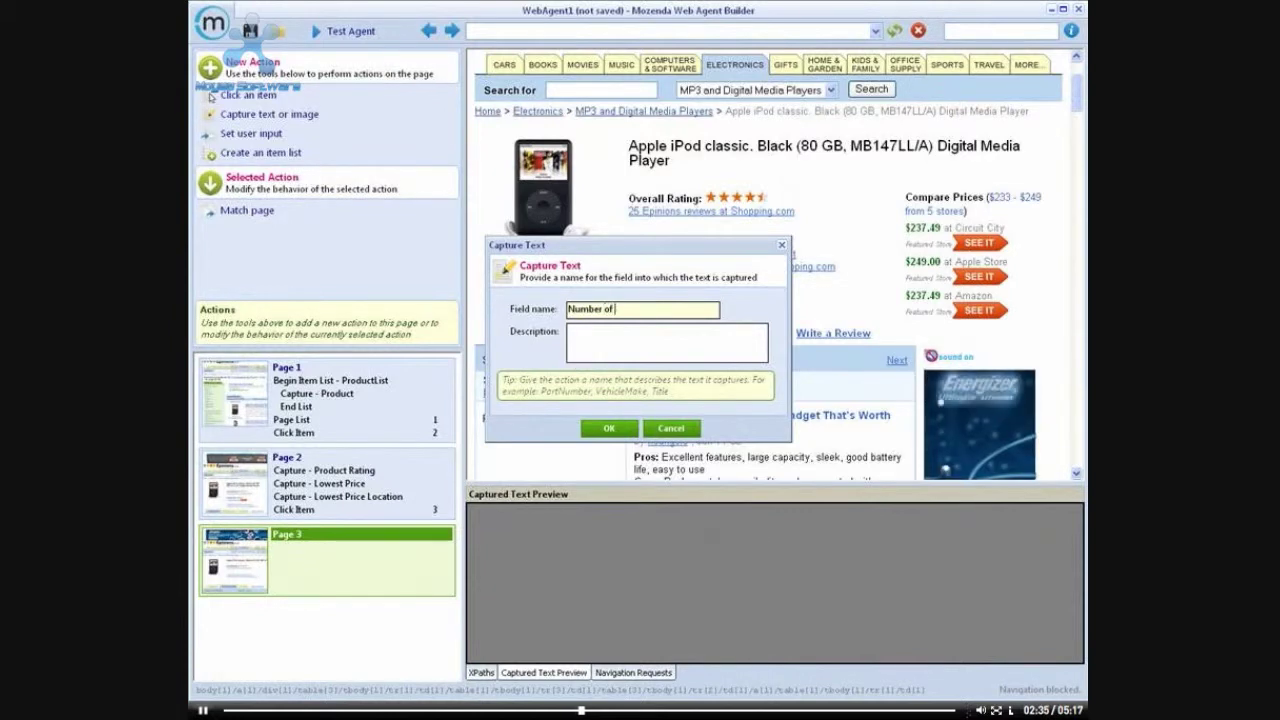
type("Reviews")
key("Return")
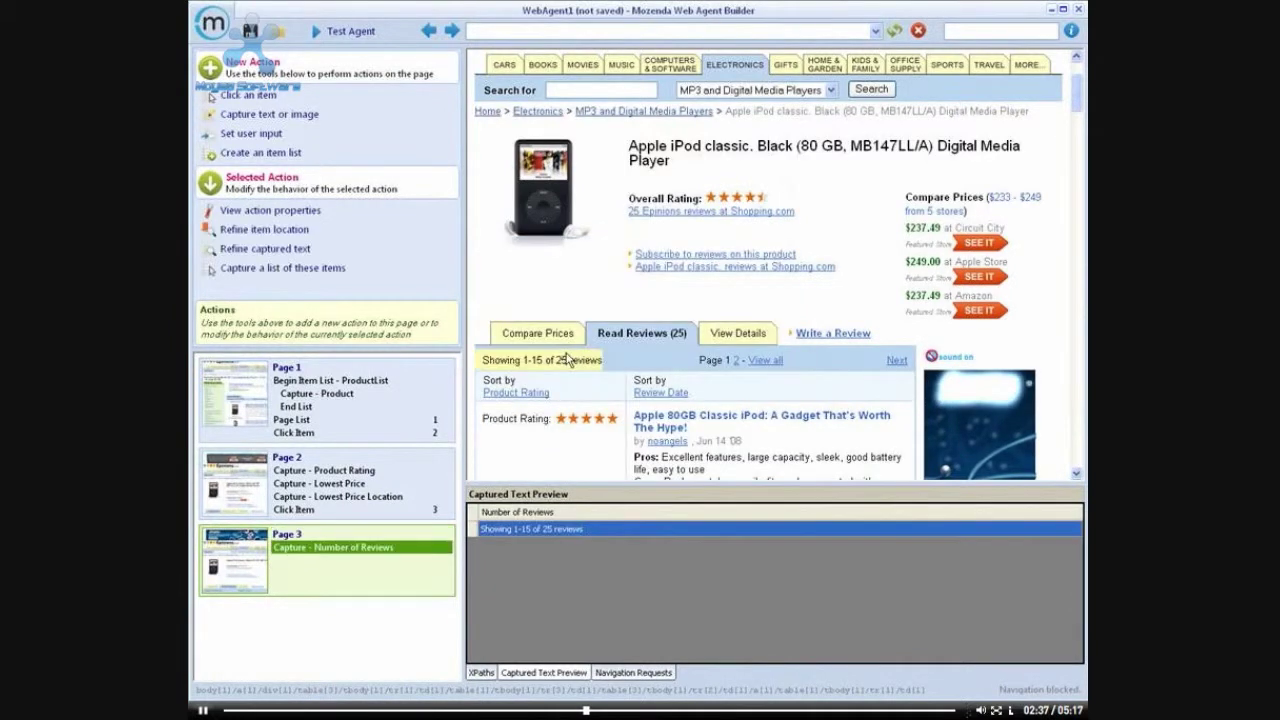
Step: Refine Number of Reviews to keep only the total, 25
right_click(342, 549)
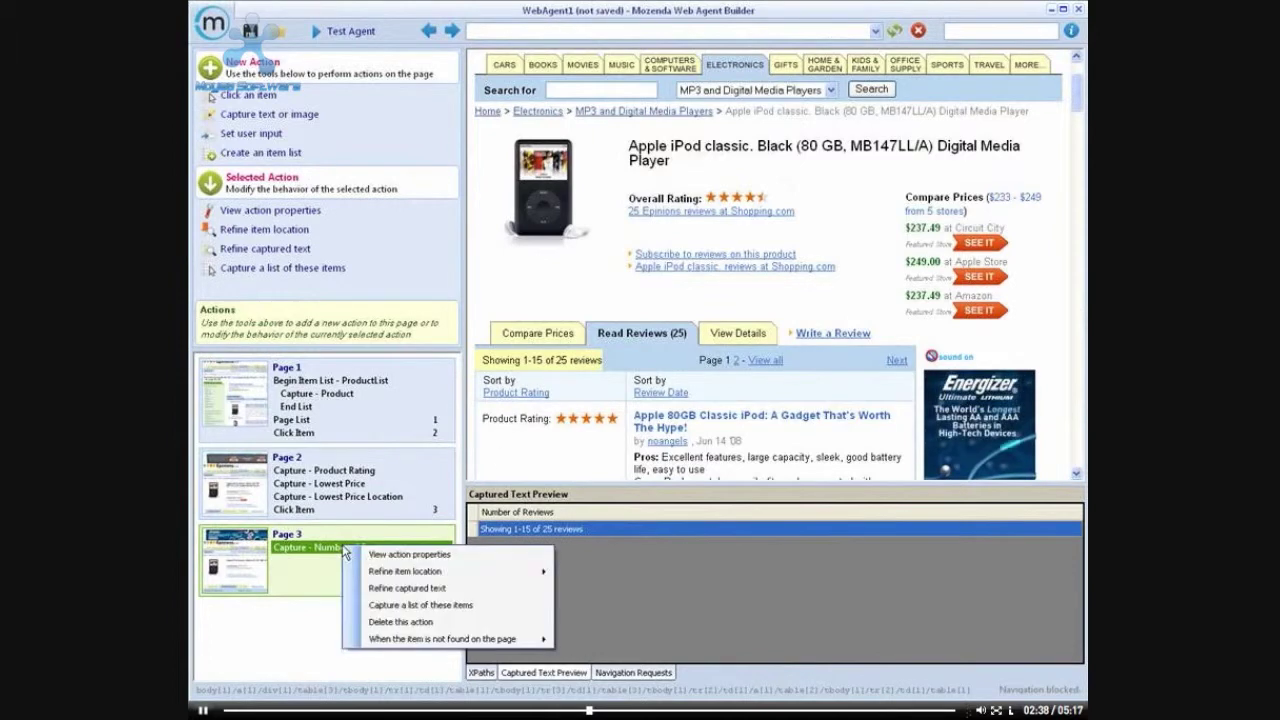
left_click(403, 588)
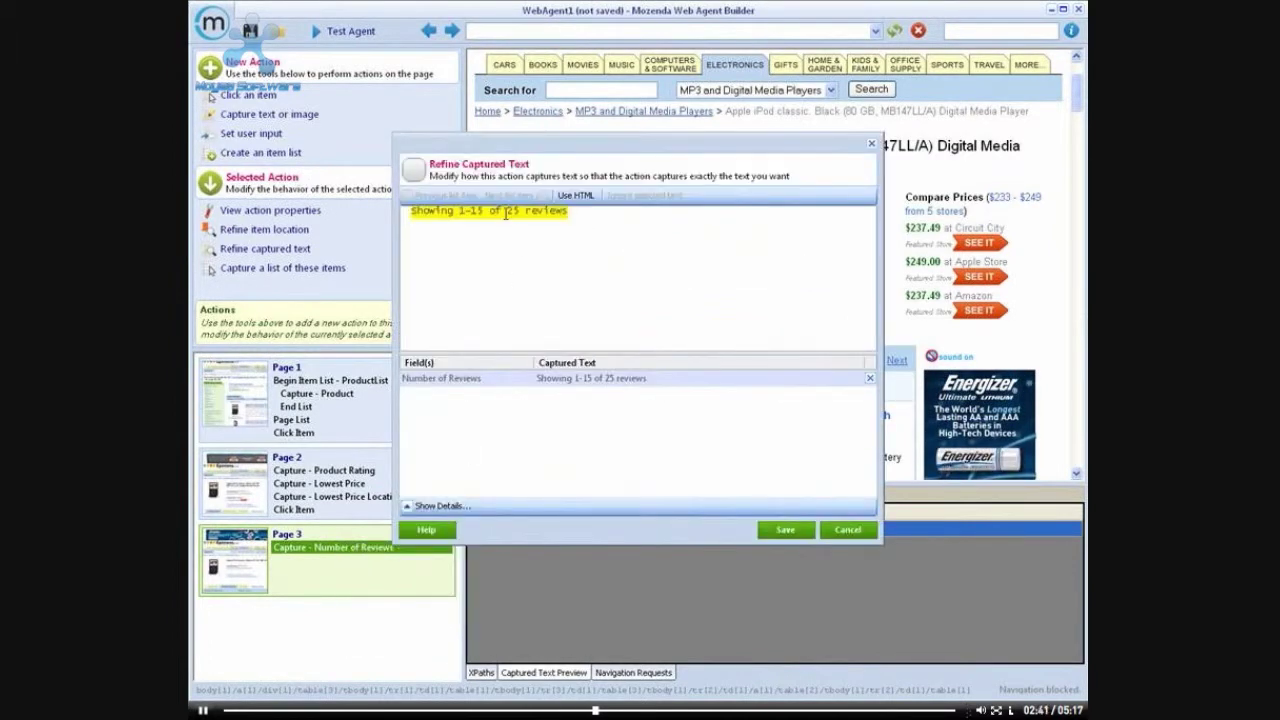
left_click_drag(508, 212, 516, 212)
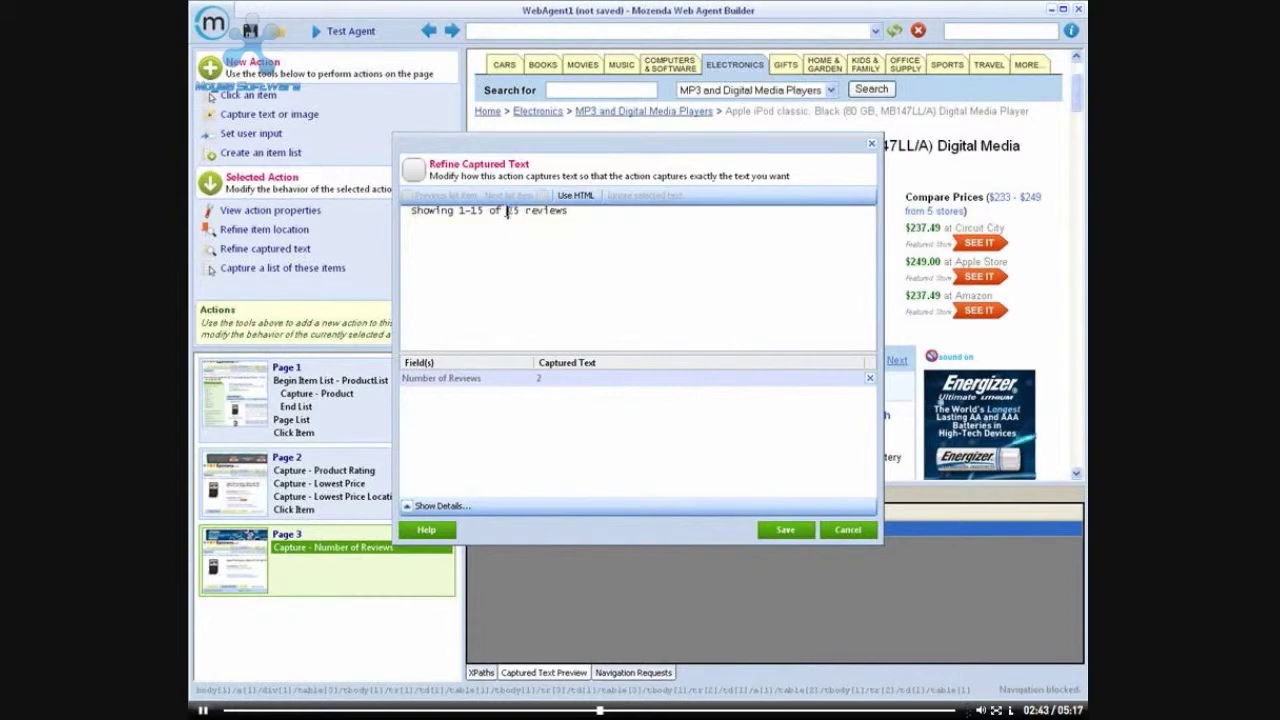
left_click(786, 530)
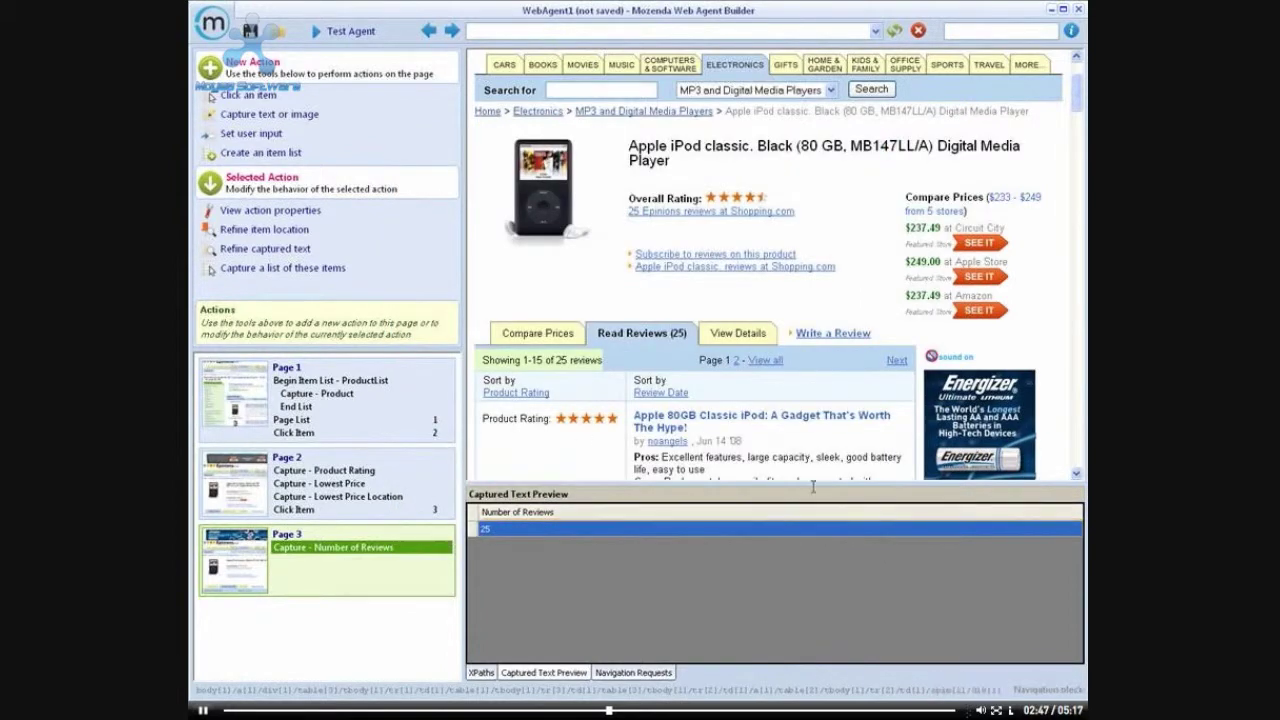
Step: Capture the first review's title as Review Title, creating the Review TitleList item list
scroll(1076, 117, "down", 3)
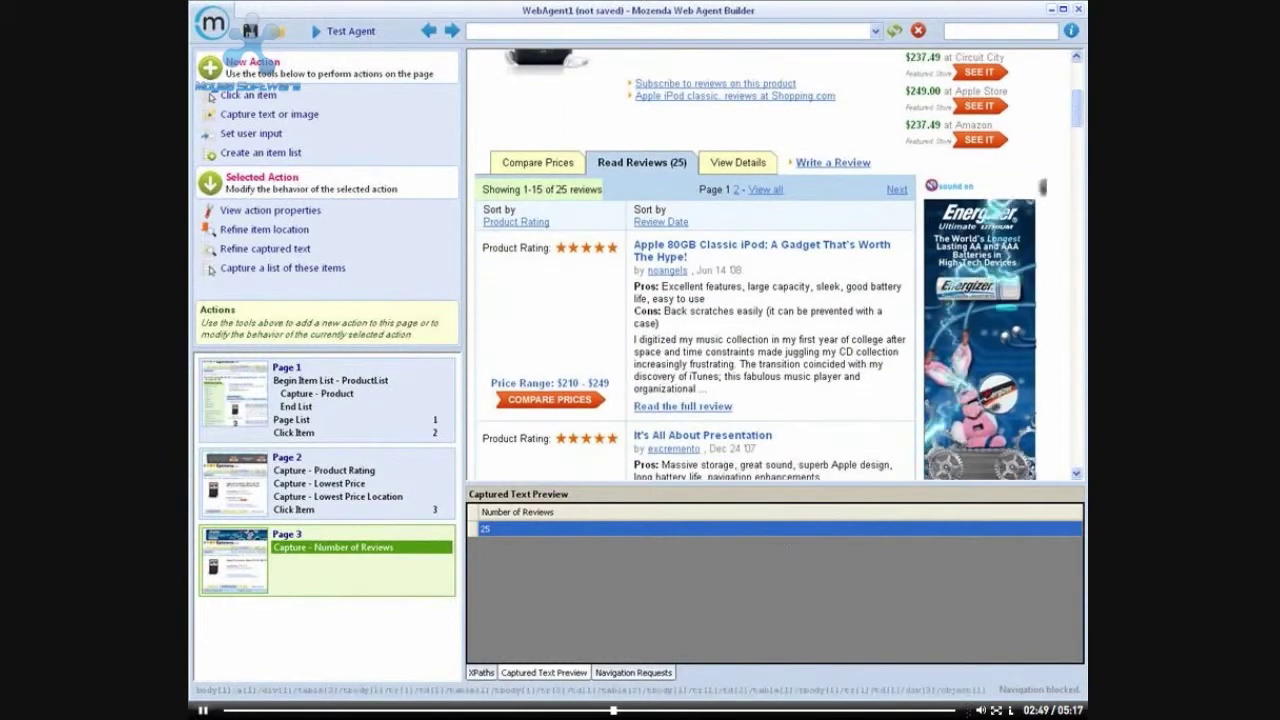
left_click(797, 248)
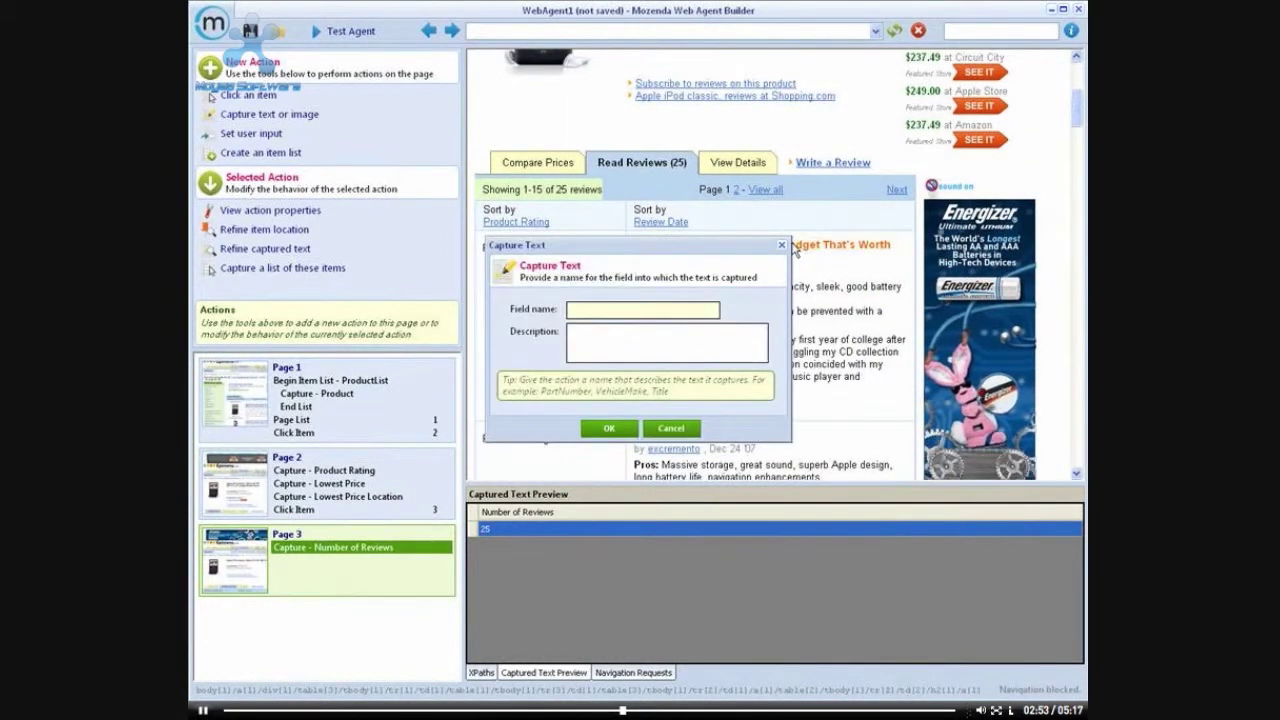
type("Review Tit")
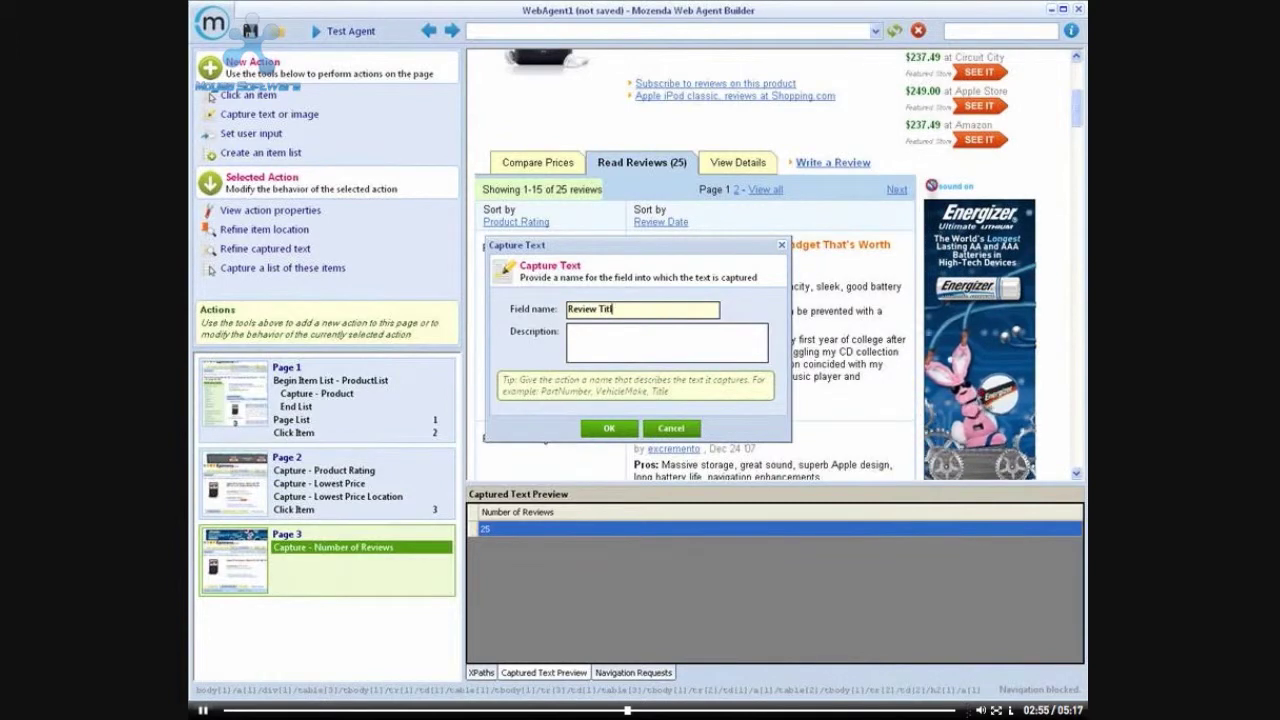
type("le")
key("Return")
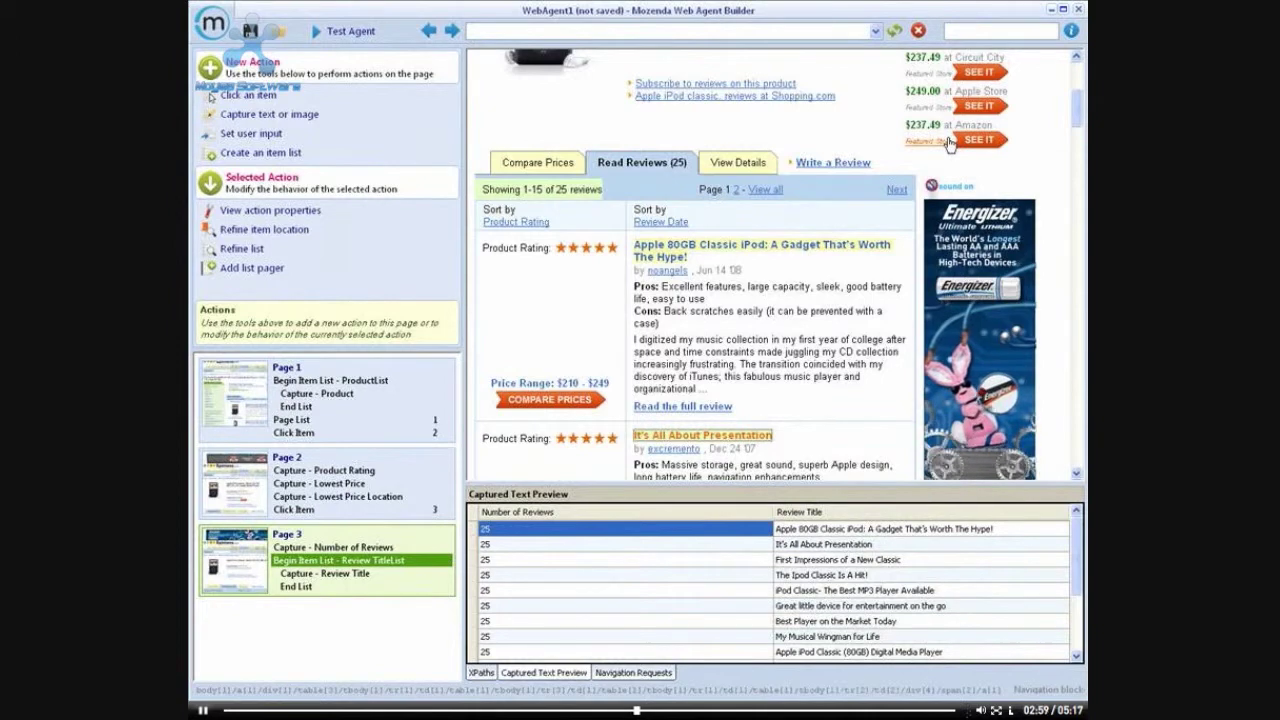
scroll(605, 147, "down", 2)
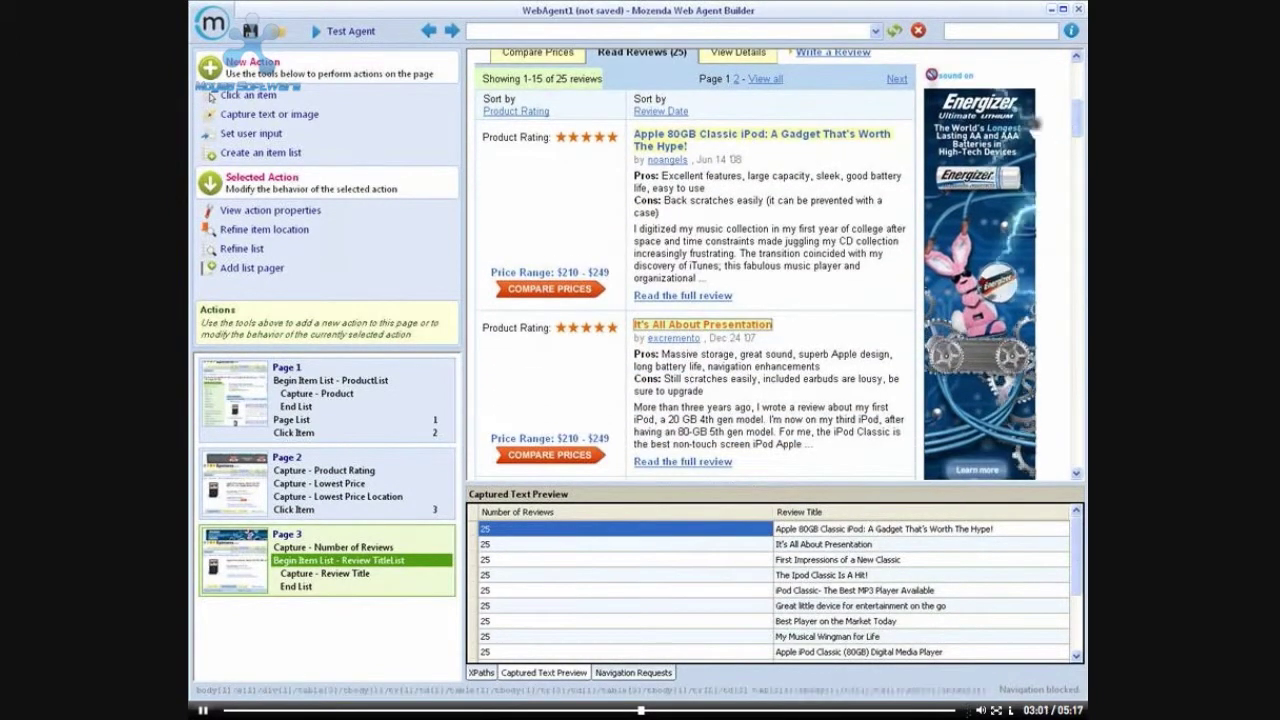
Step: Capture the first review's star rating as the Review Rating field
left_click(599, 142)
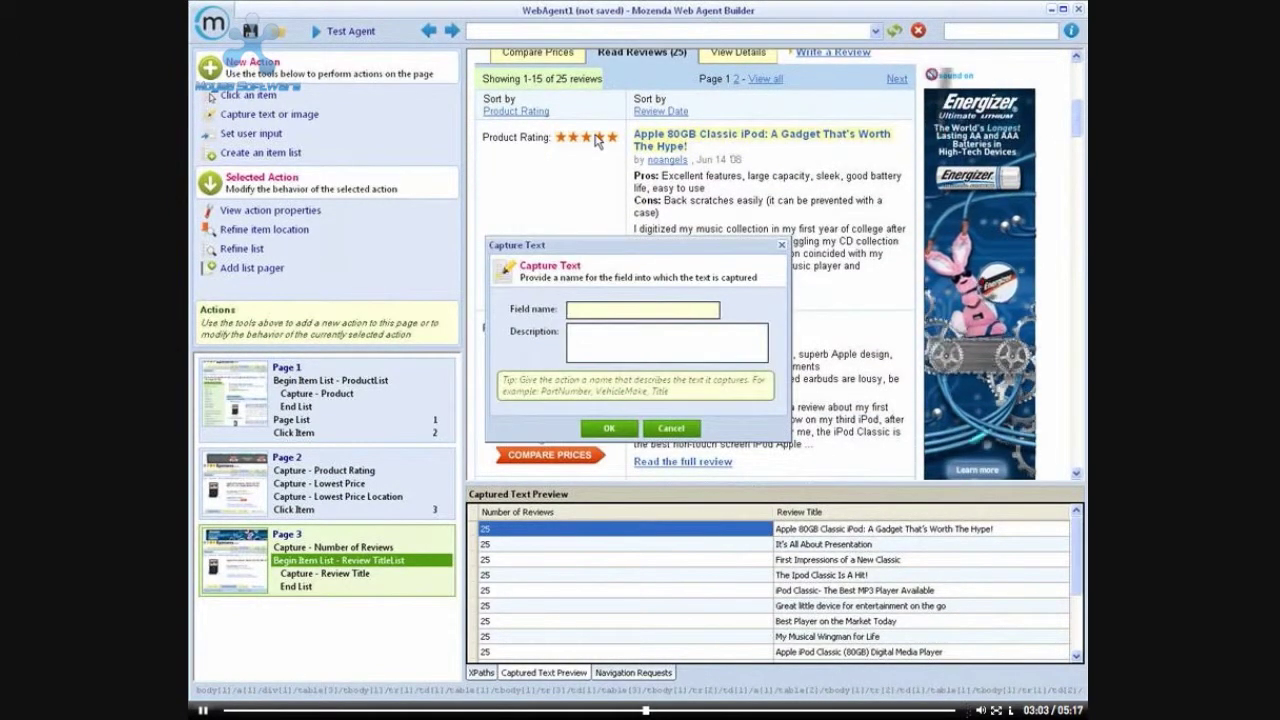
type("Rev")
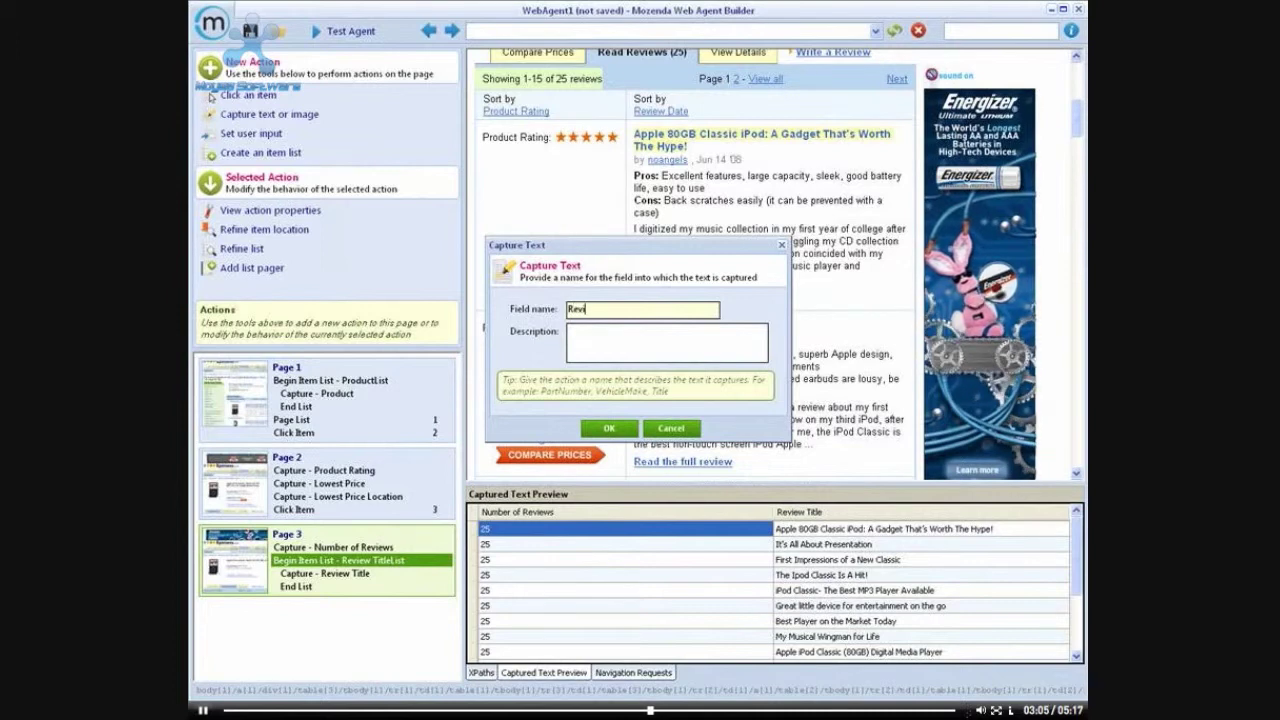
type("iew Rating")
key("Return")
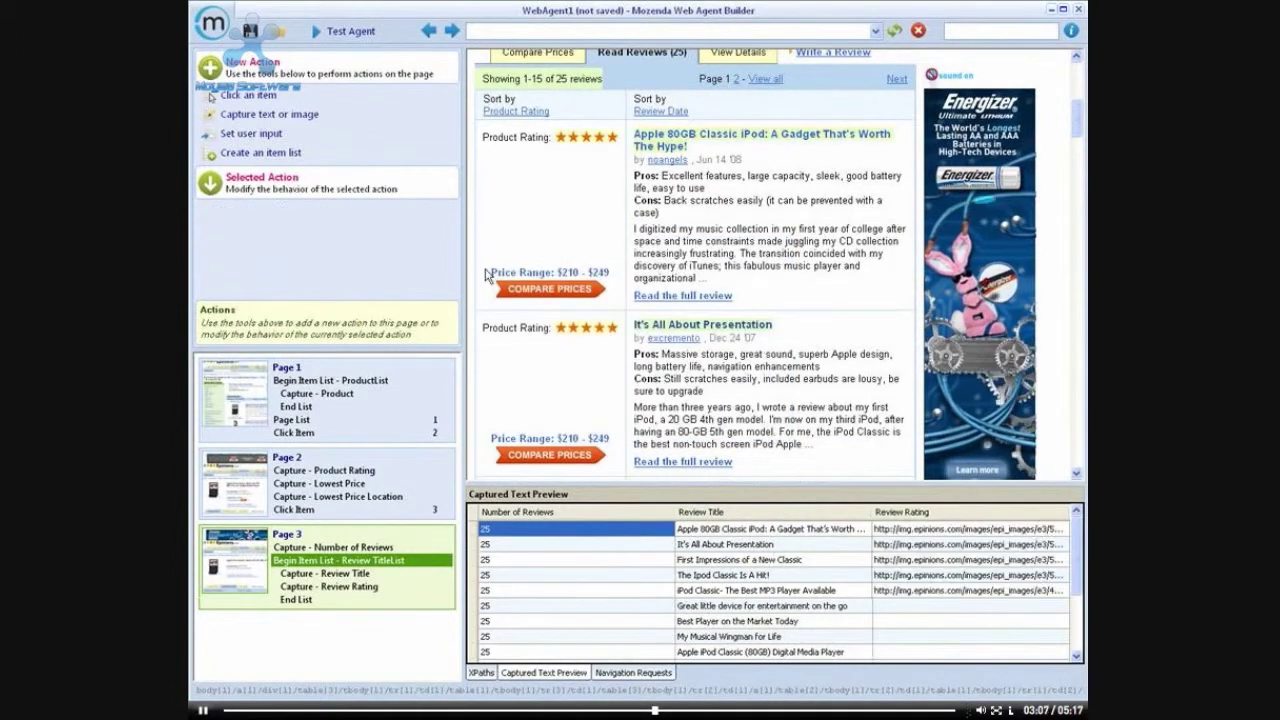
Step: Open Refine captured text for Review Rating and delete the two redundant expressions
right_click(303, 592)
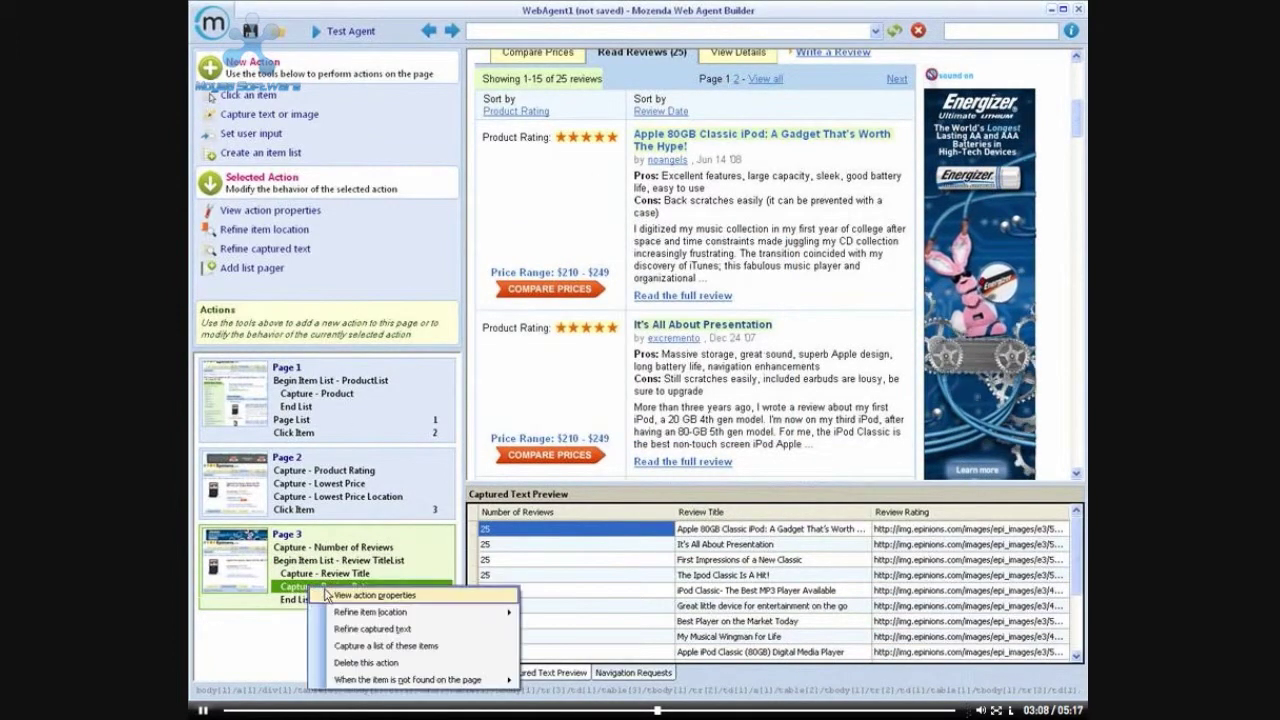
left_click(360, 630)
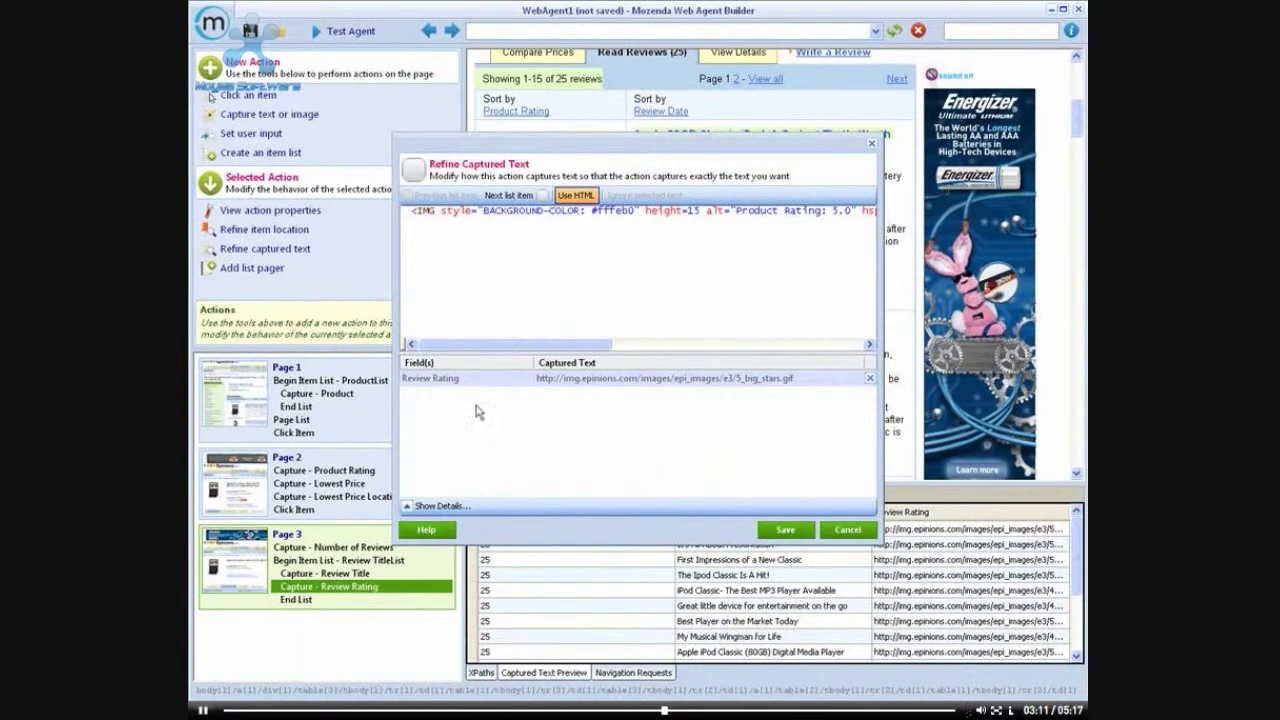
left_click(440, 505)
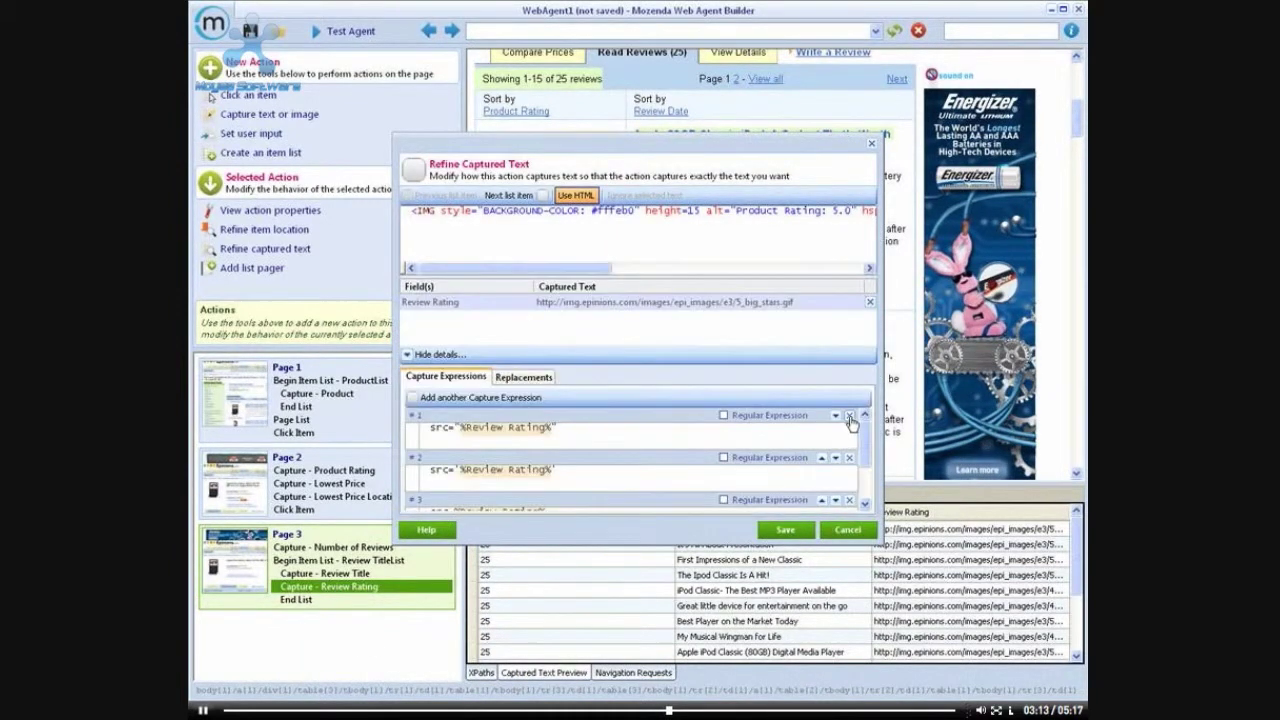
left_click(849, 416)
left_click(863, 416)
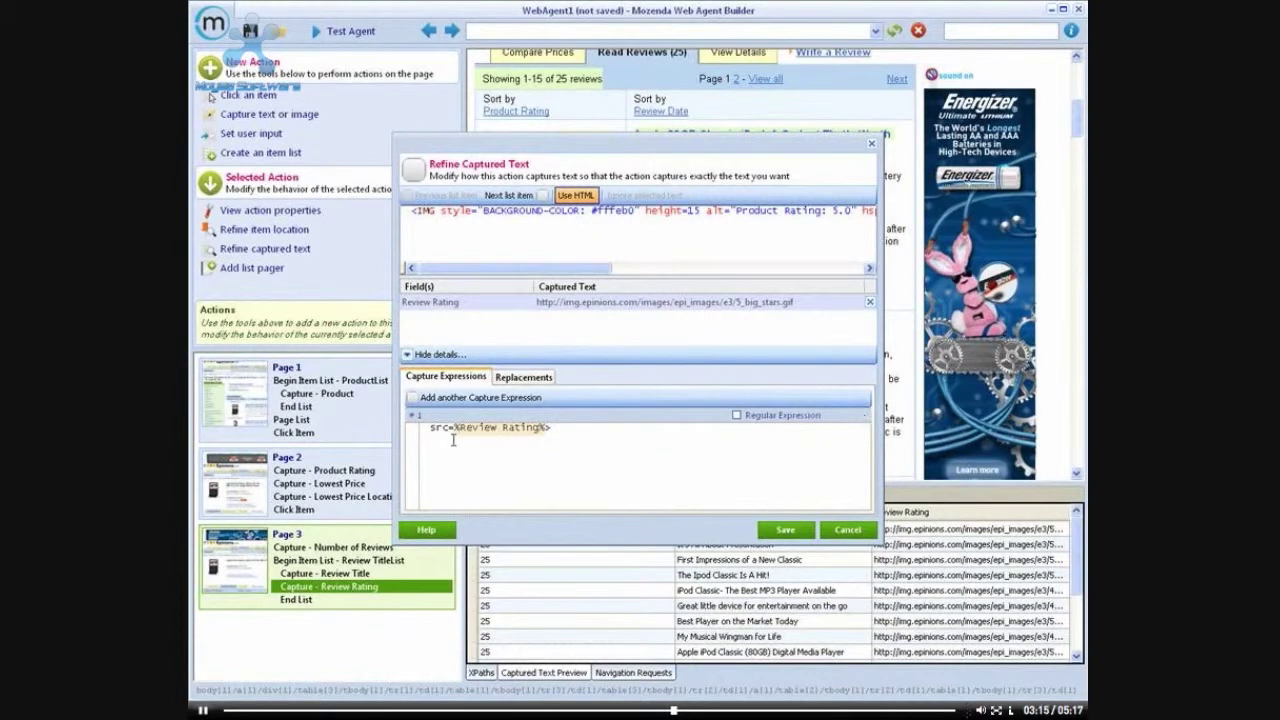
Step: Rewrite the expression to alt="Product Rating: %Review Rating%" and save, previewing ratings like 5.0
left_click_drag(445, 432, 406, 422)
key("BackSpace")
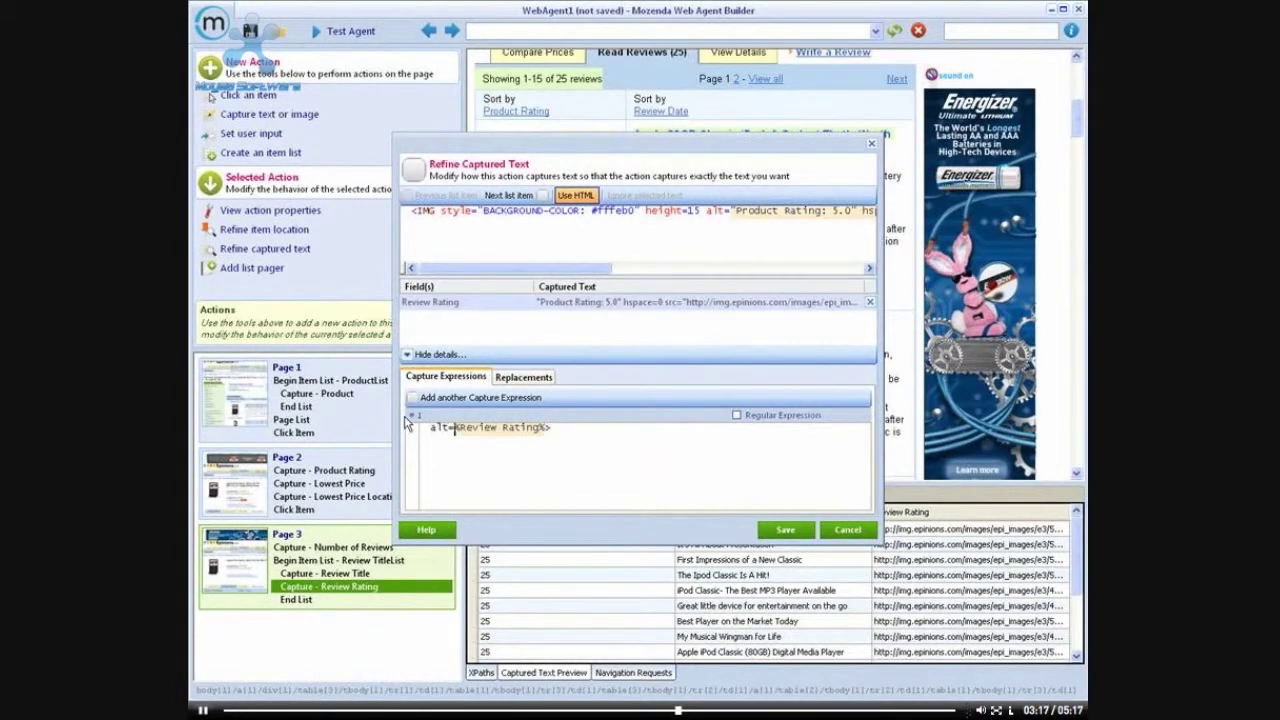
type("\"")
key("End")
key("BackSpace")
type("\"")
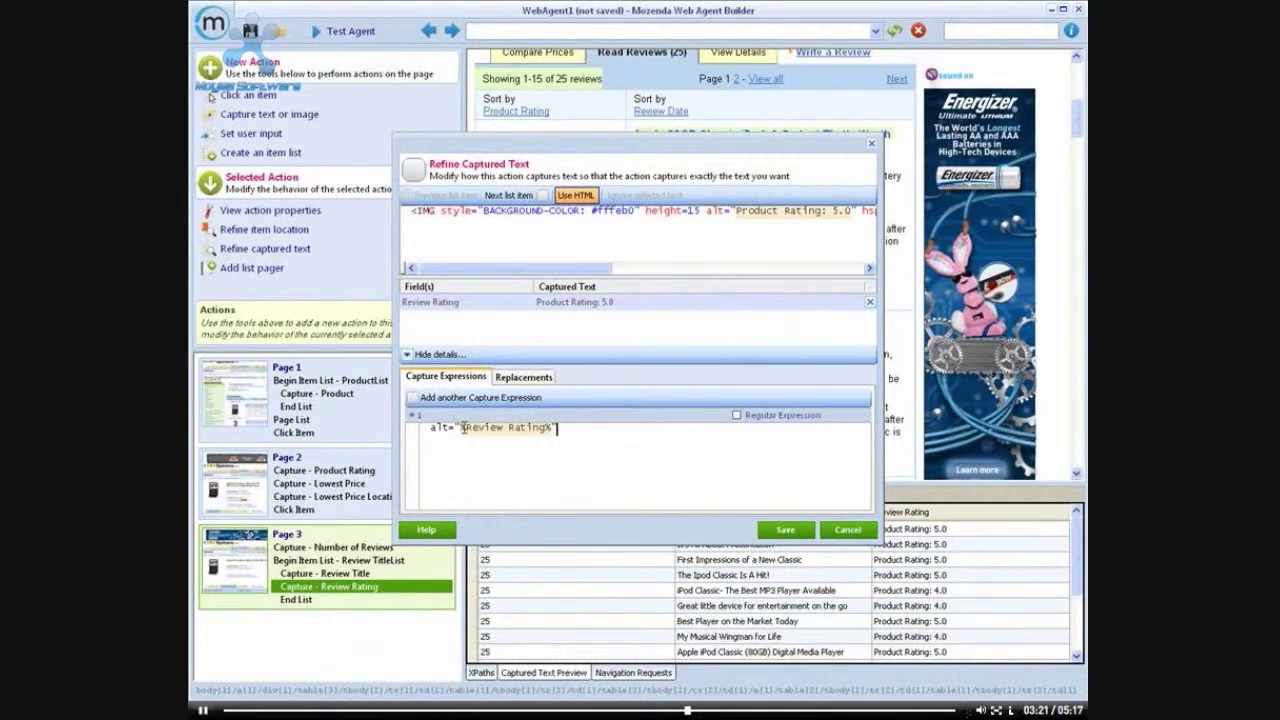
left_click_drag(463, 427, 548, 427)
key("Left")
key("BackSpace")
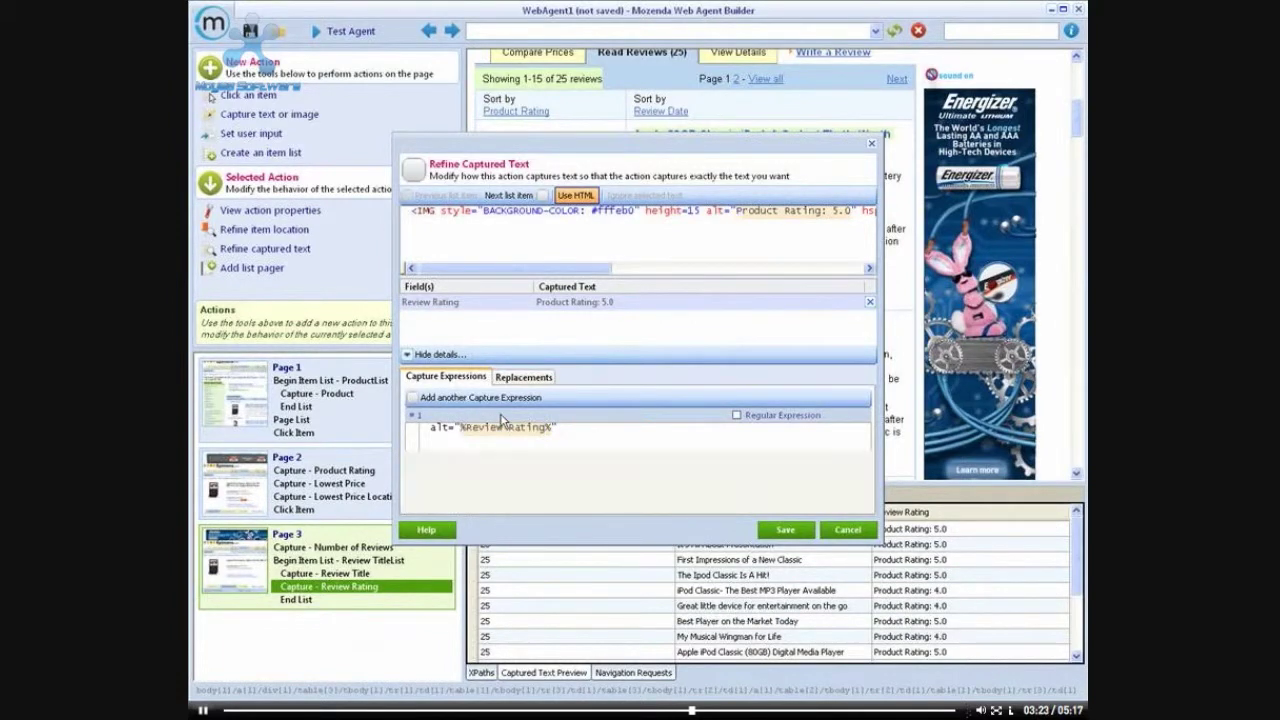
type("Product Rating: %")
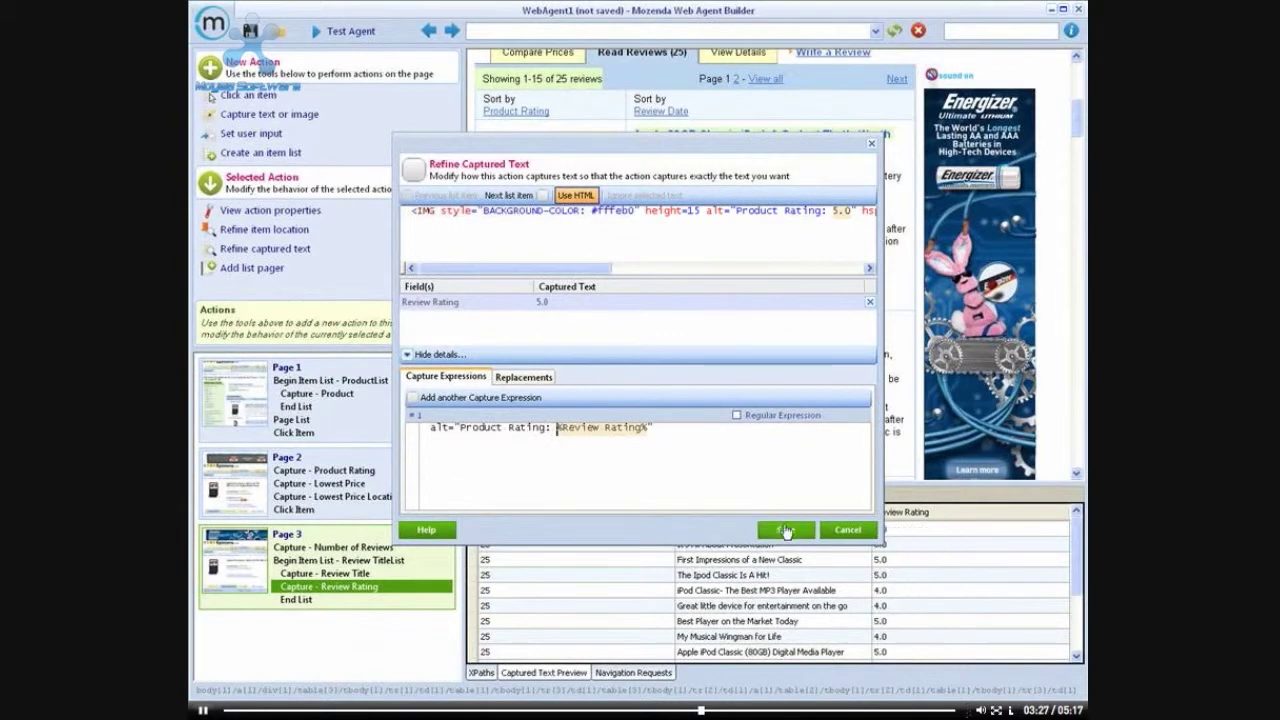
left_click(785, 529)
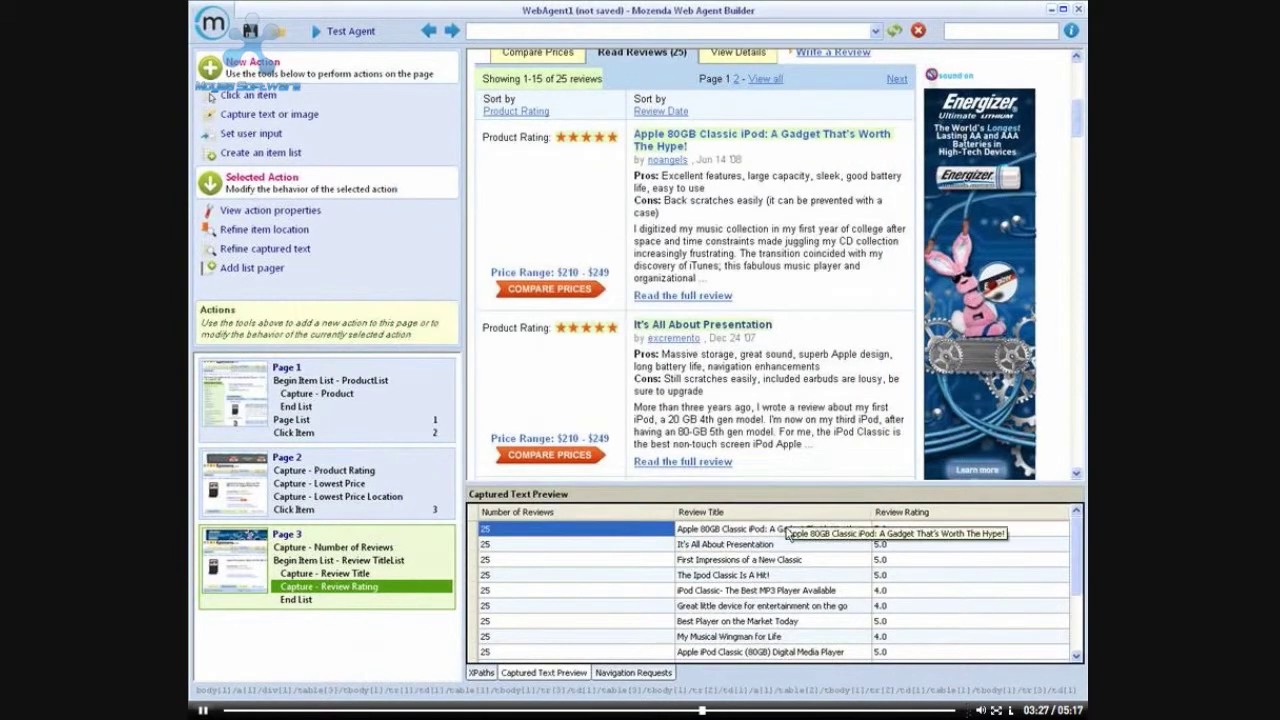
Step: Capture the first review's pros and cons text as a field named 'Pros and Cons'
left_click(703, 192)
type("P")
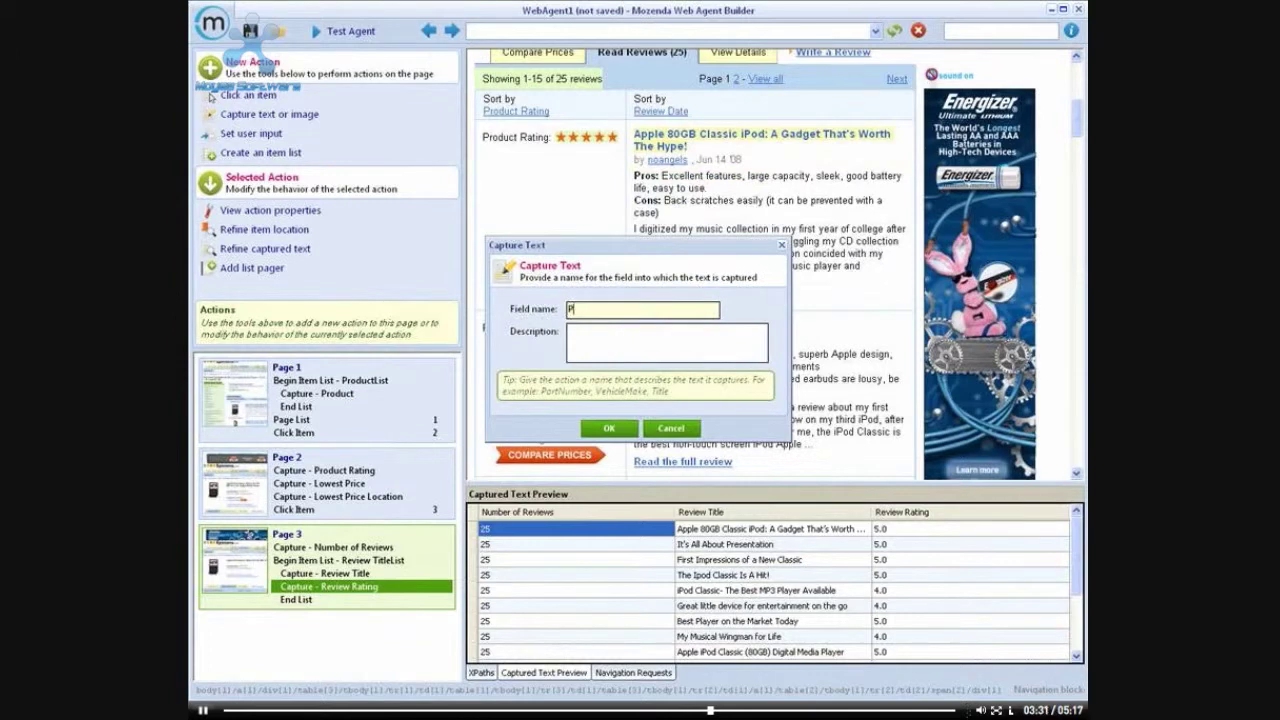
type("ros and Cons")
key("Return")
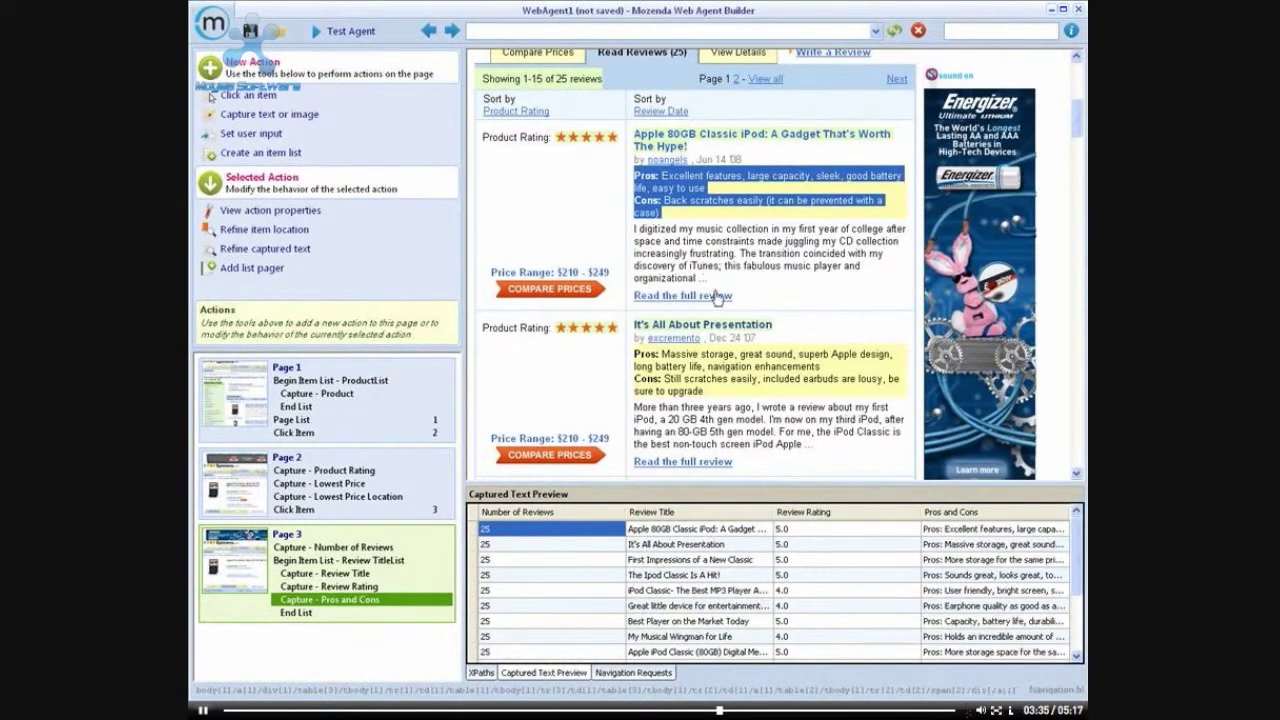
Step: Follow the review's full-review link and capture its body text as 'Full Review'
left_click(718, 297)
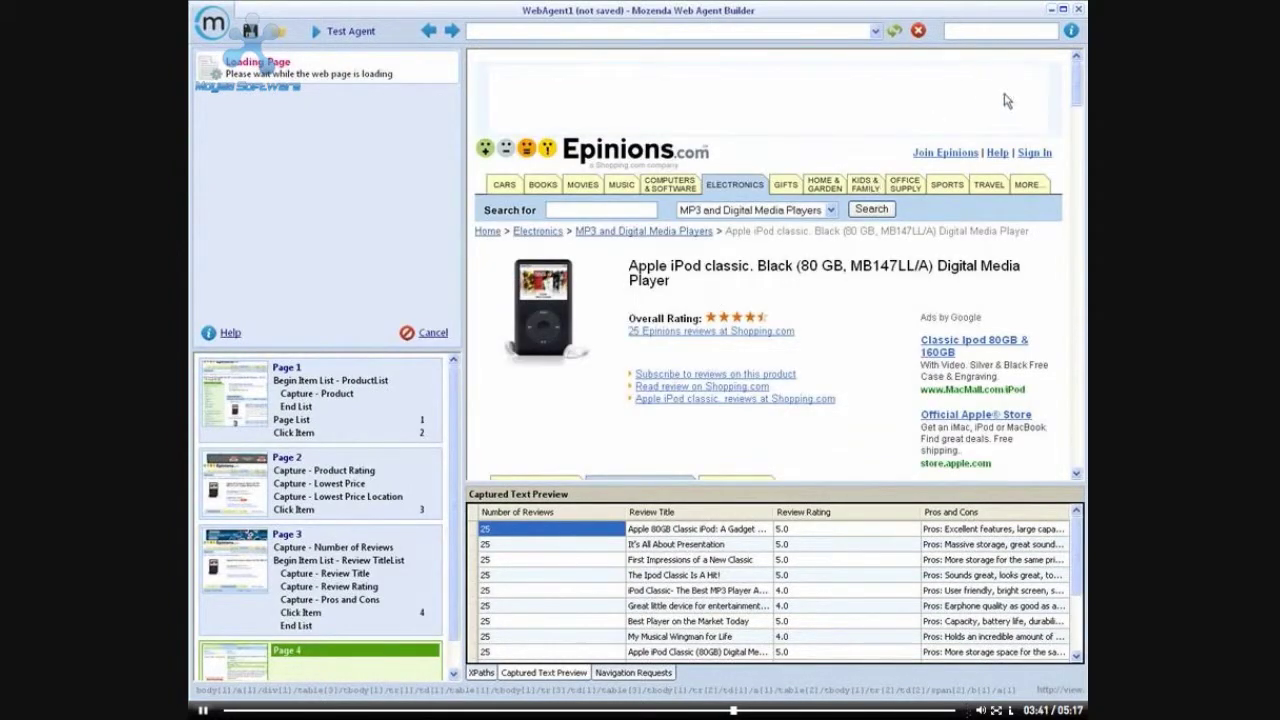
left_click_drag(1077, 85, 1079, 164)
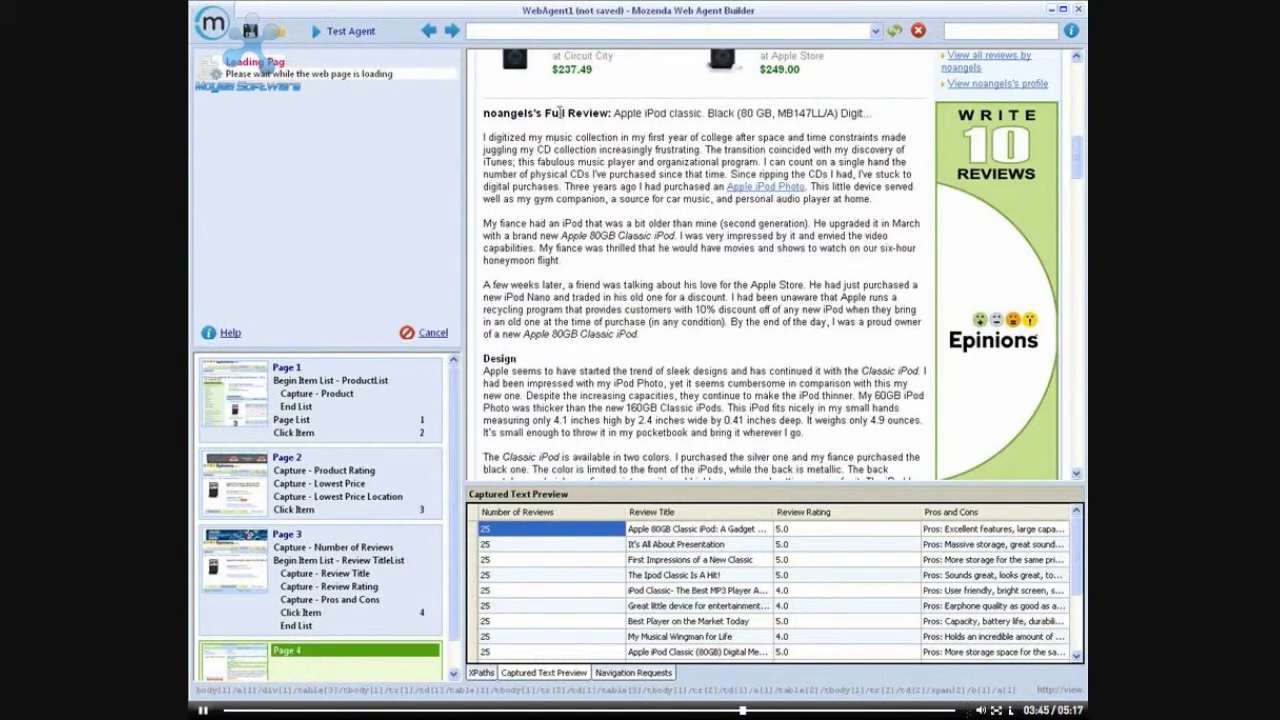
left_click(601, 133)
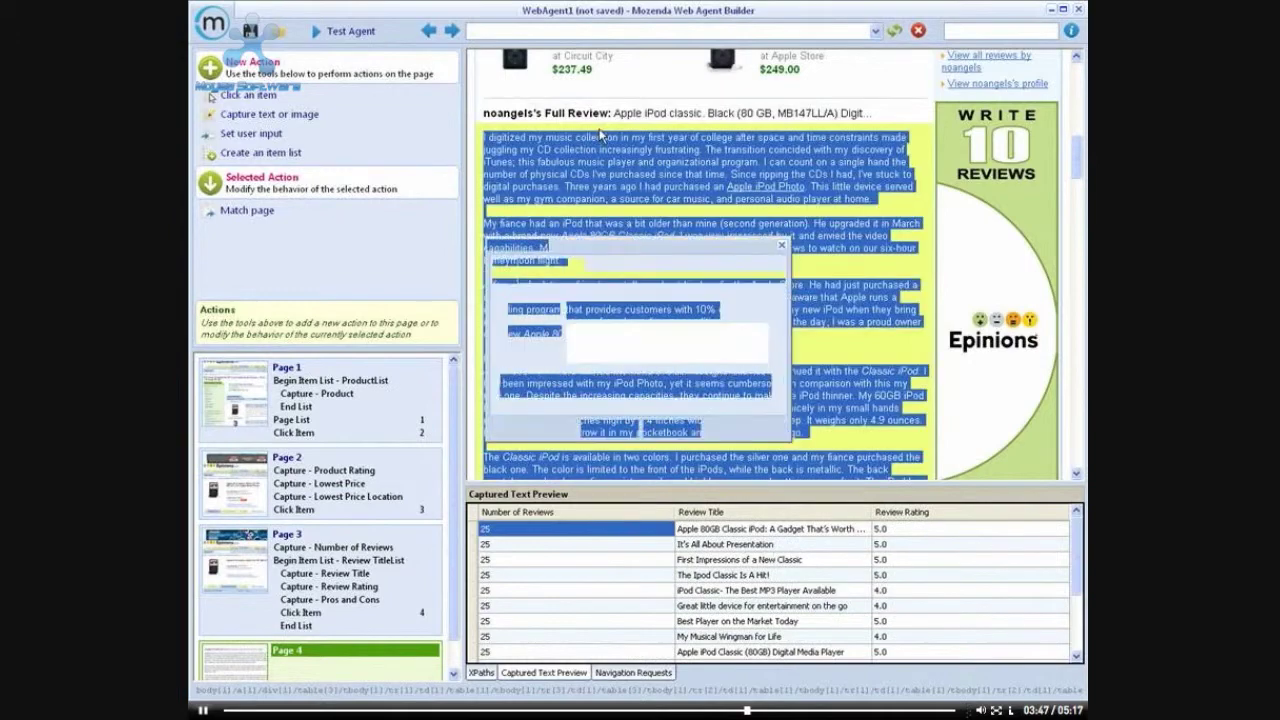
type("Full Review")
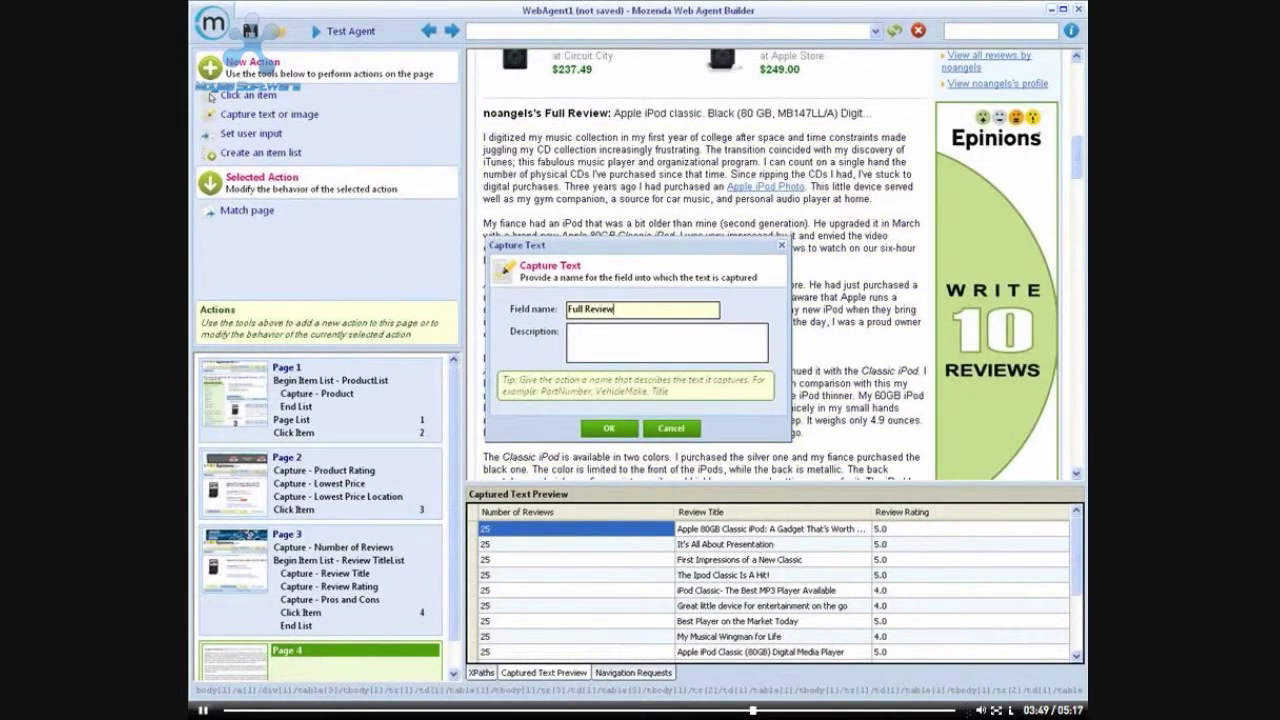
key("Return")
left_click_drag(1075, 155, 1072, 316)
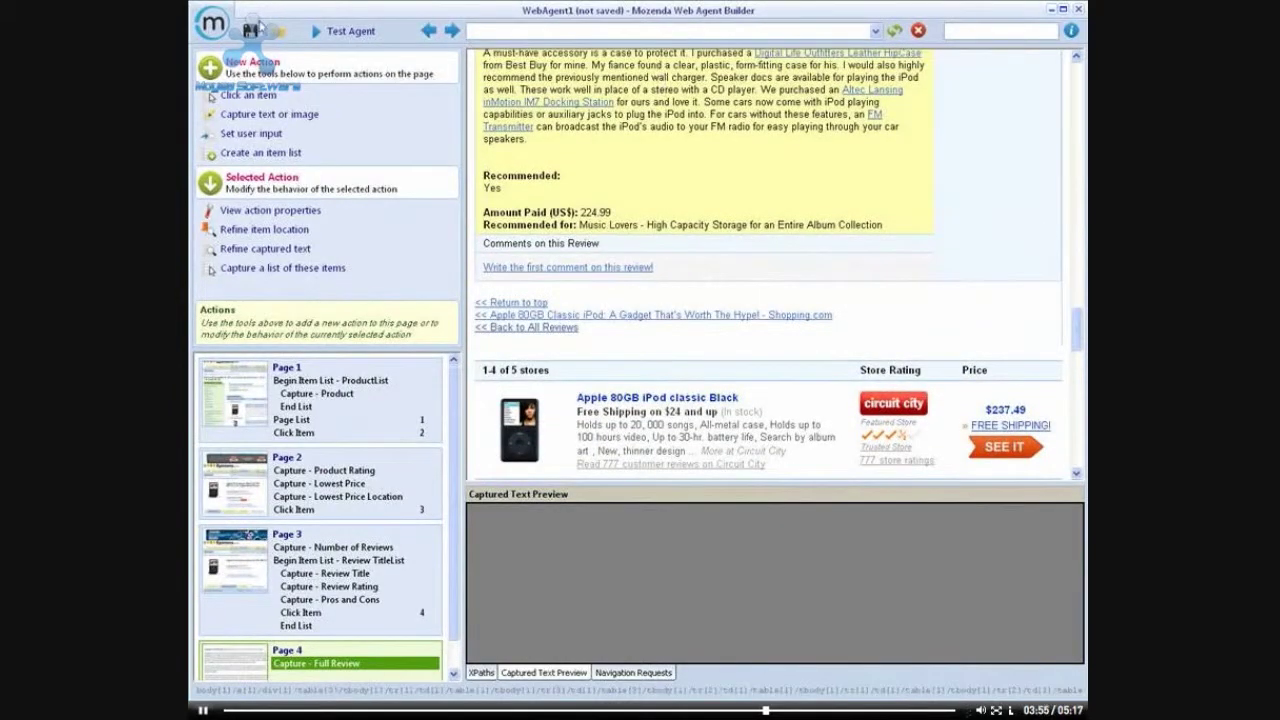
left_click(222, 28)
Step: Save the agent to Mozenda as 'Epinions - MP3 Players' after logging in, then run it immediately
left_click(224, 97)
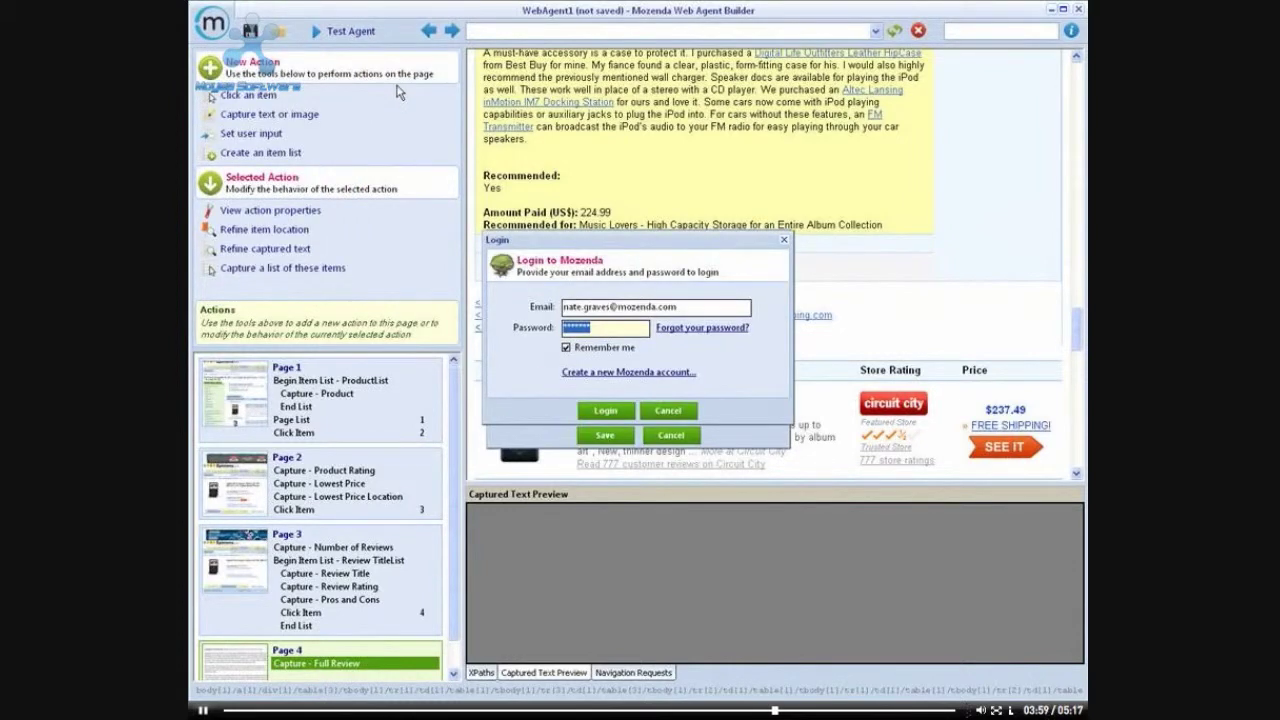
key("Return")
type("E")
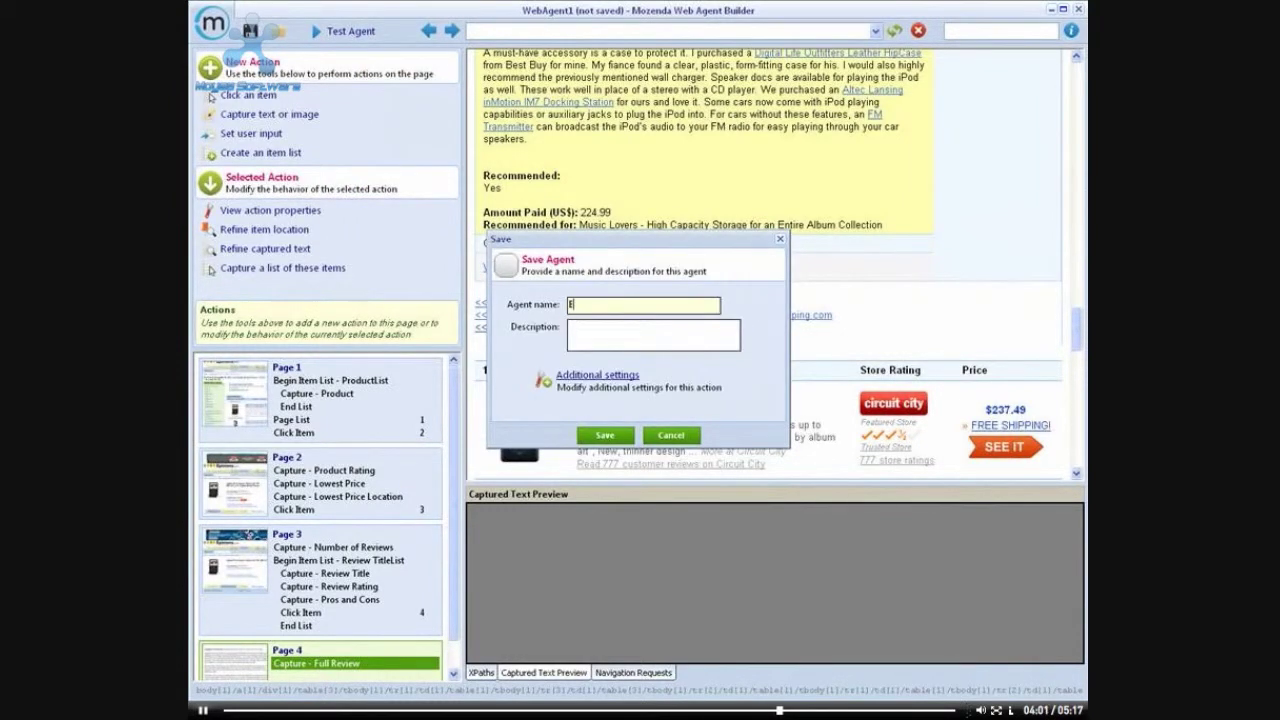
type("pinions - MP3 Players")
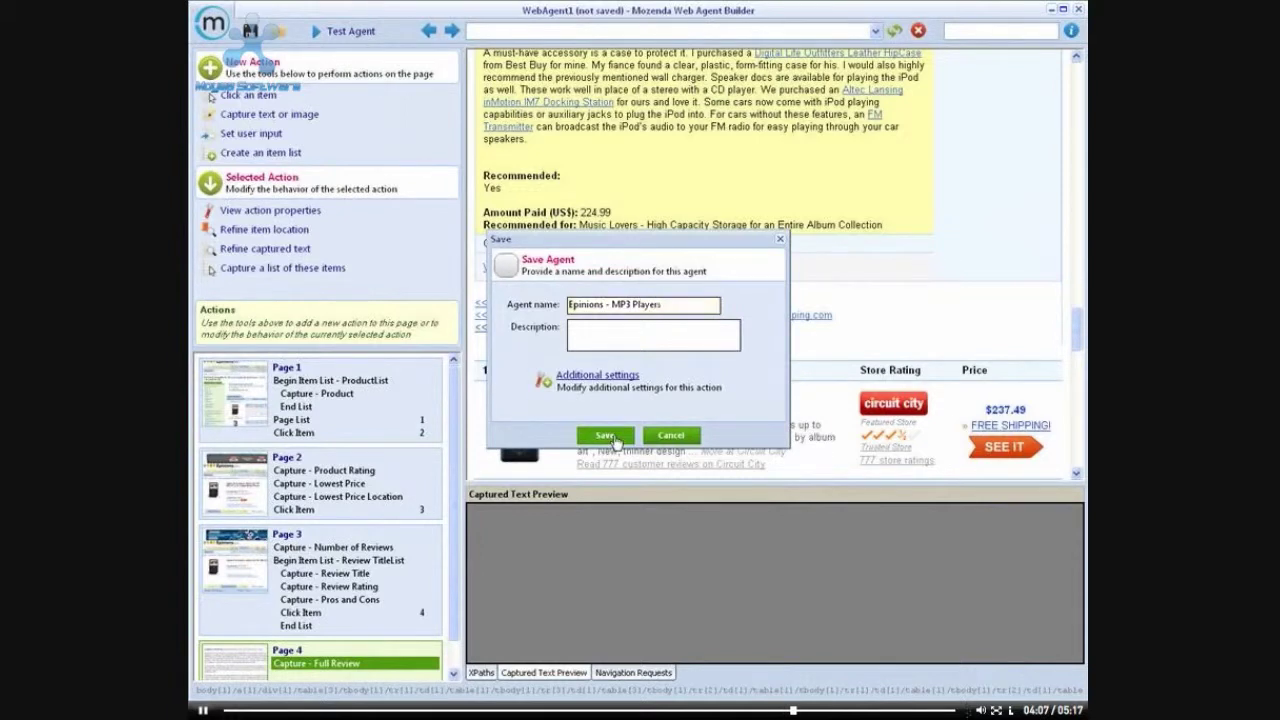
left_click(605, 436)
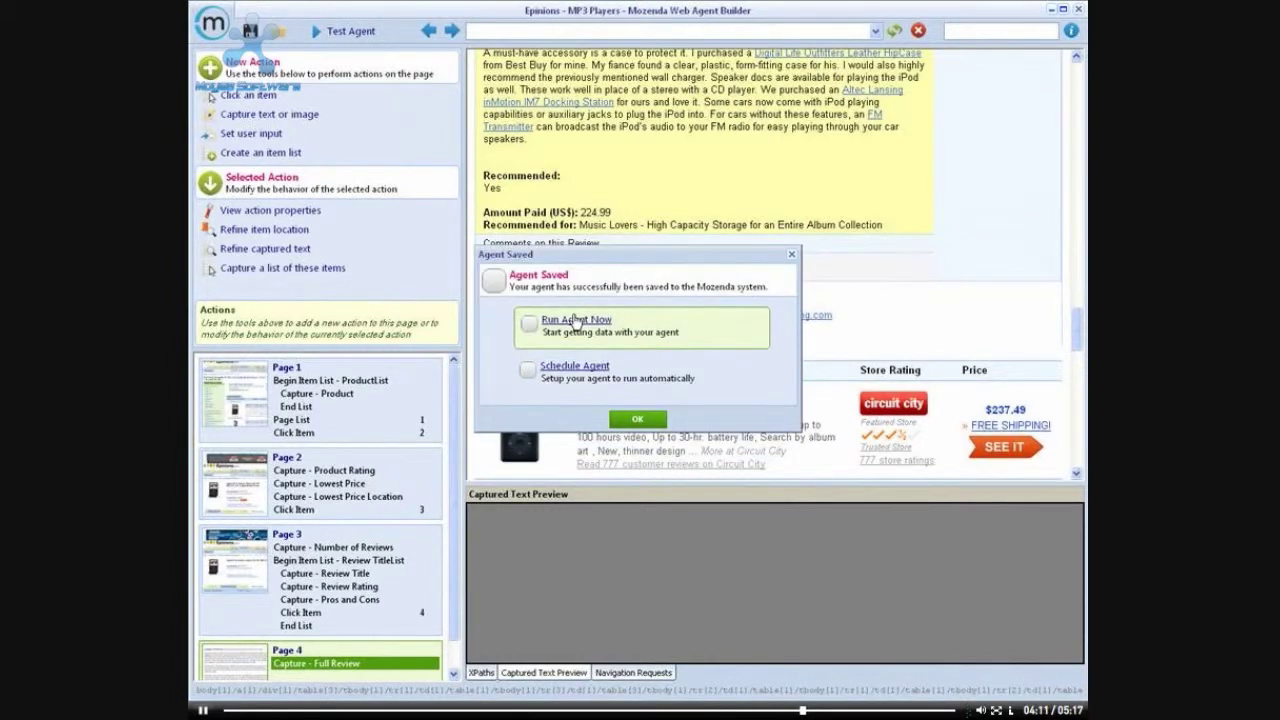
left_click(576, 320)
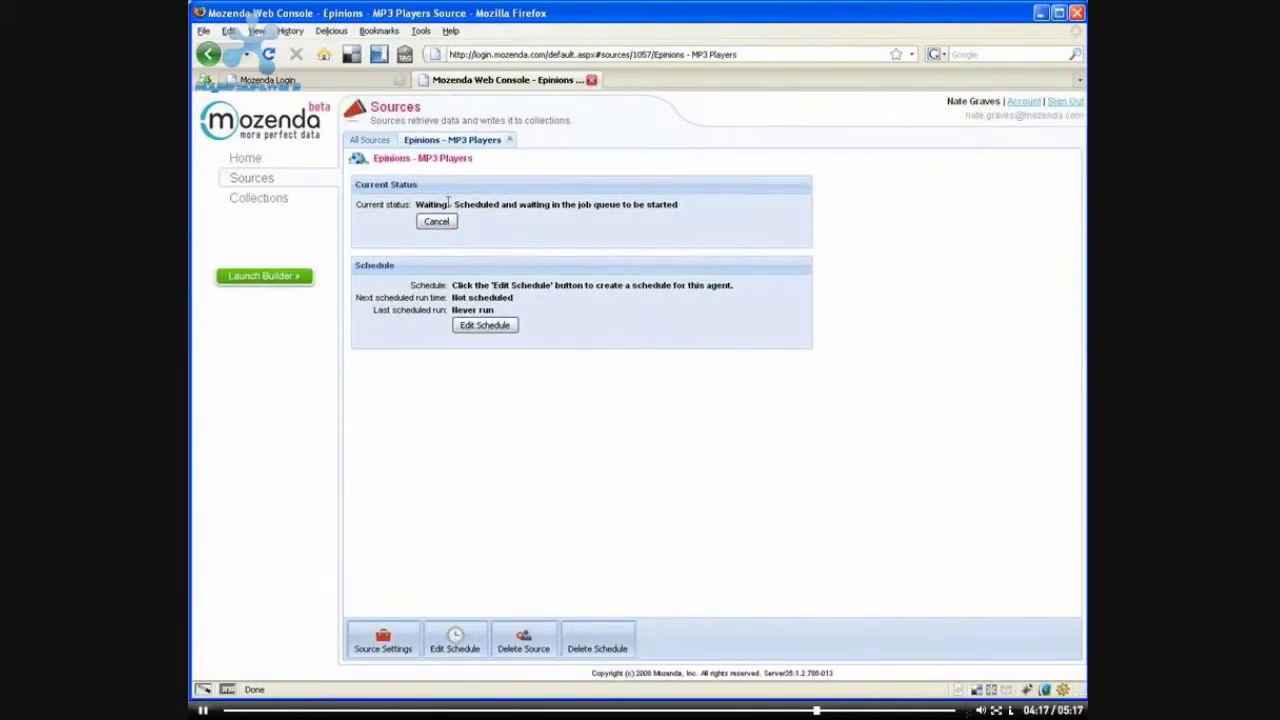
Step: Check the All Sources list for the running agent, then view the Collections list
left_click(371, 141)
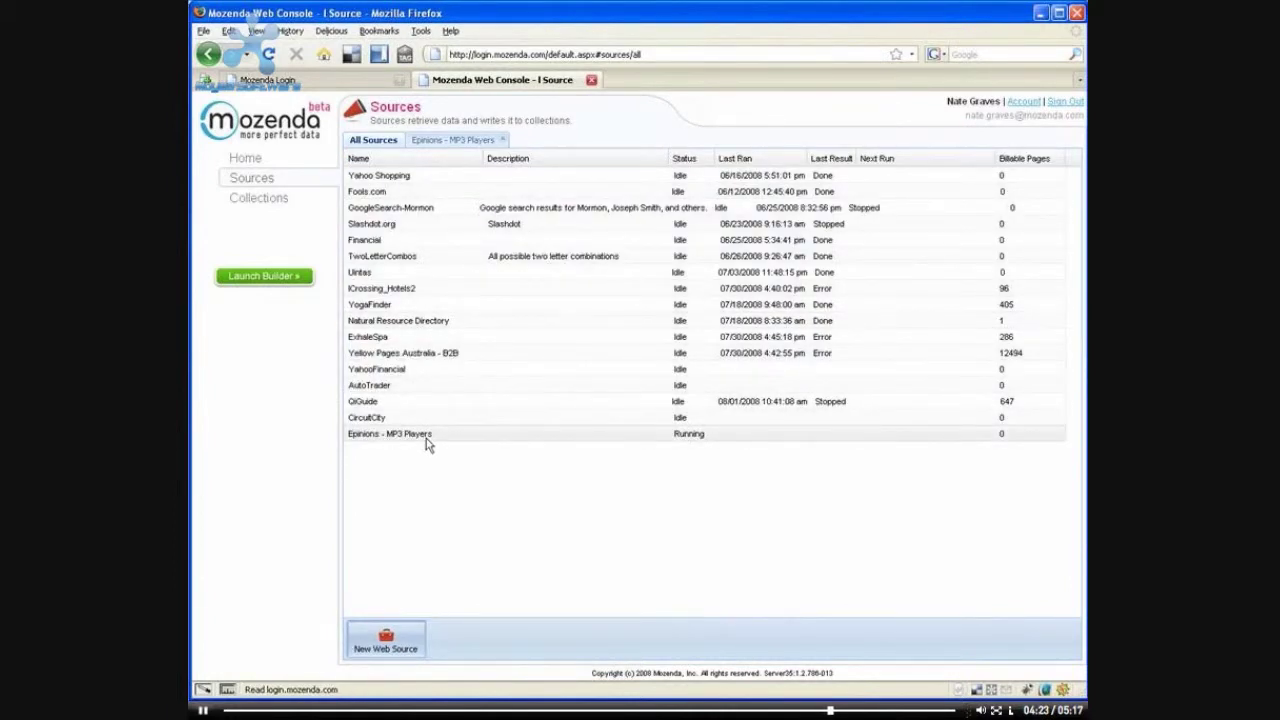
left_click(276, 198)
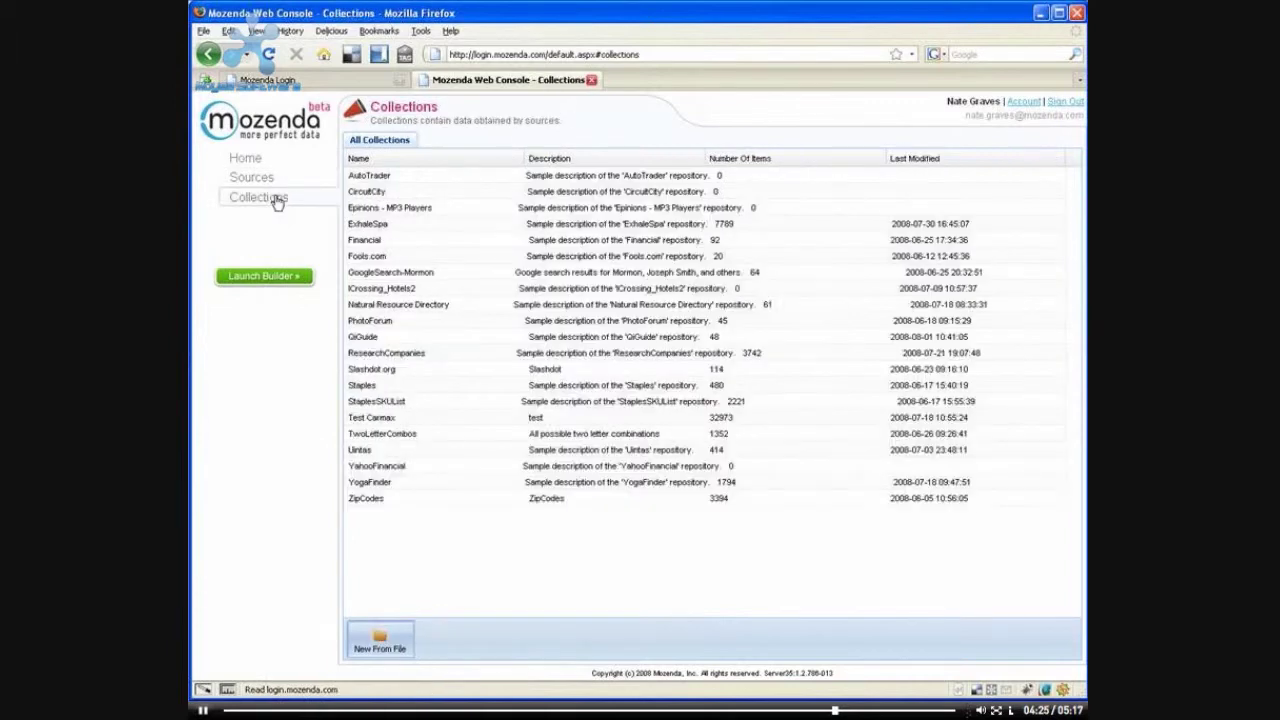
Step: Open the Epinions - MP3 Players collection to view its 10 extracted player products
double_click(400, 209)
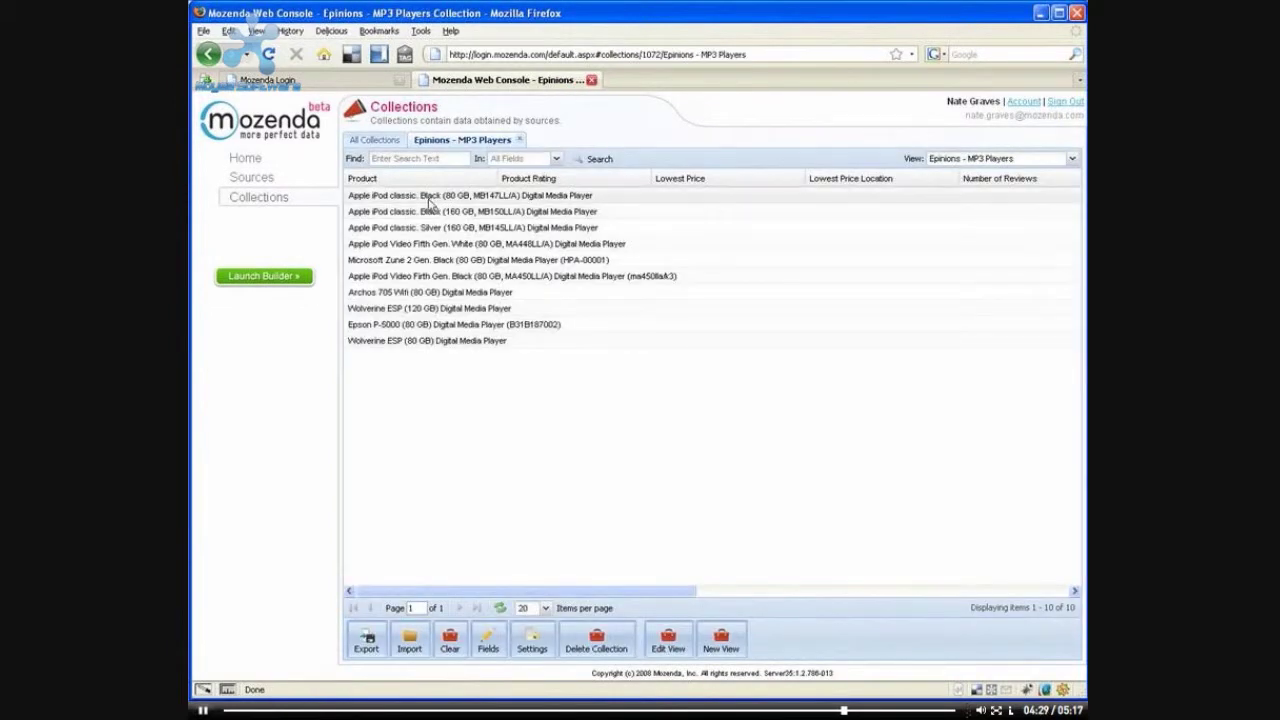